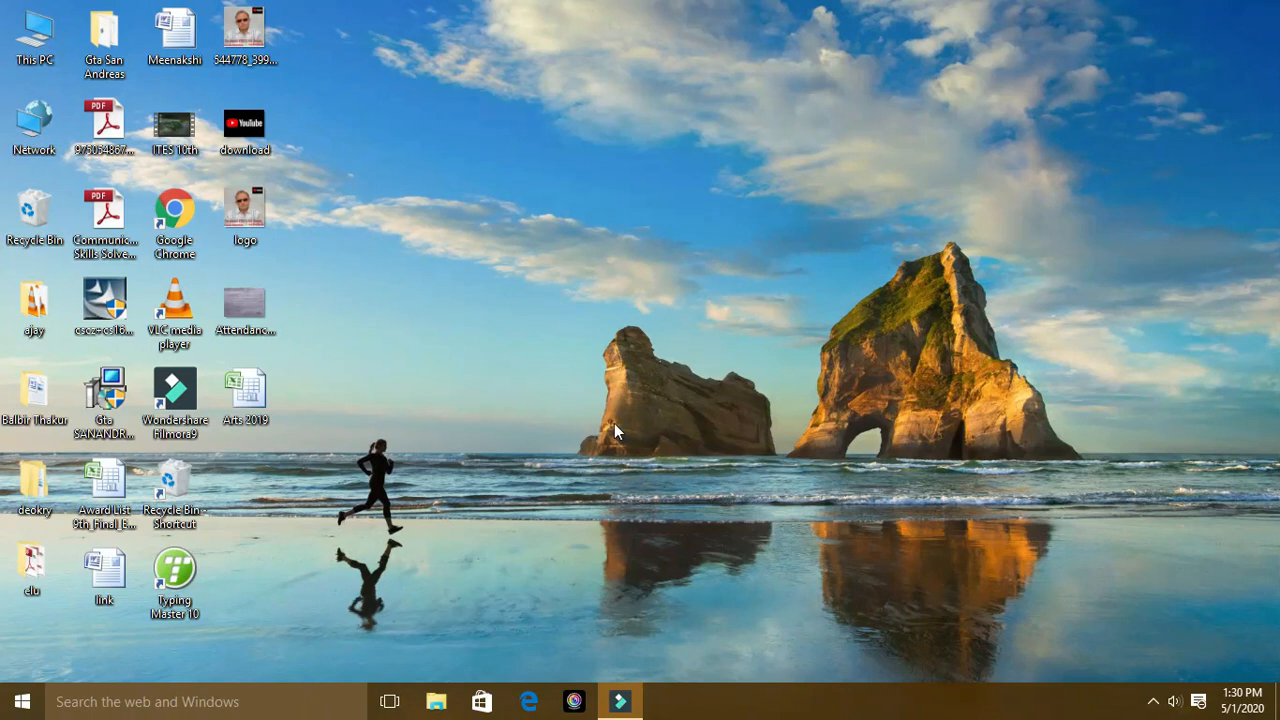
Step: Open the Result workbook from the thakur folder on Local Disk (D:)
double_click(40, 45)
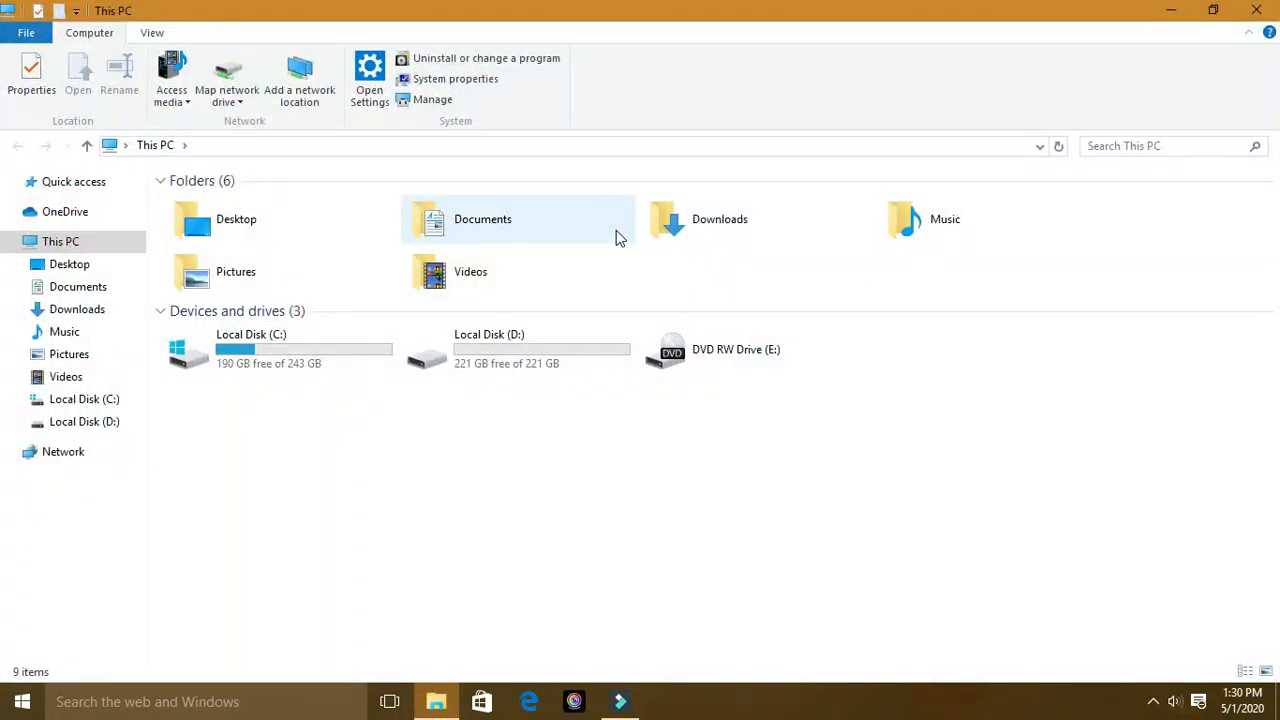
double_click(530, 350)
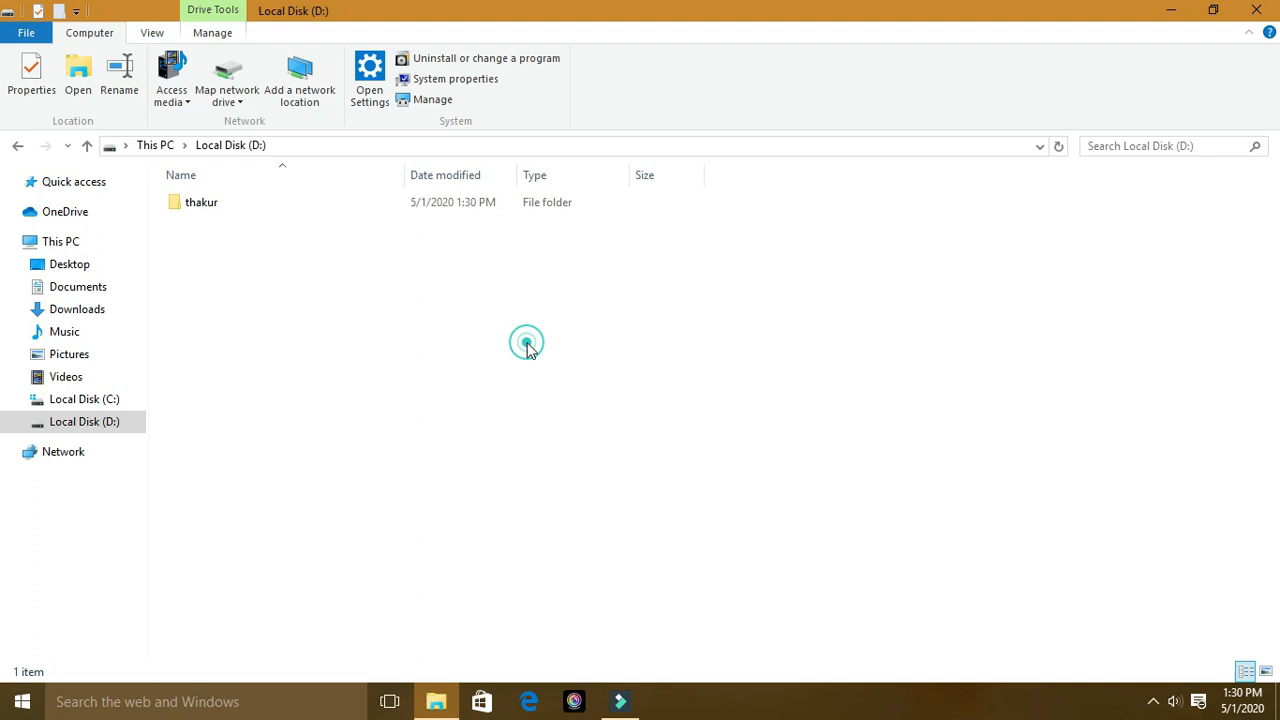
double_click(223, 208)
double_click(630, 245)
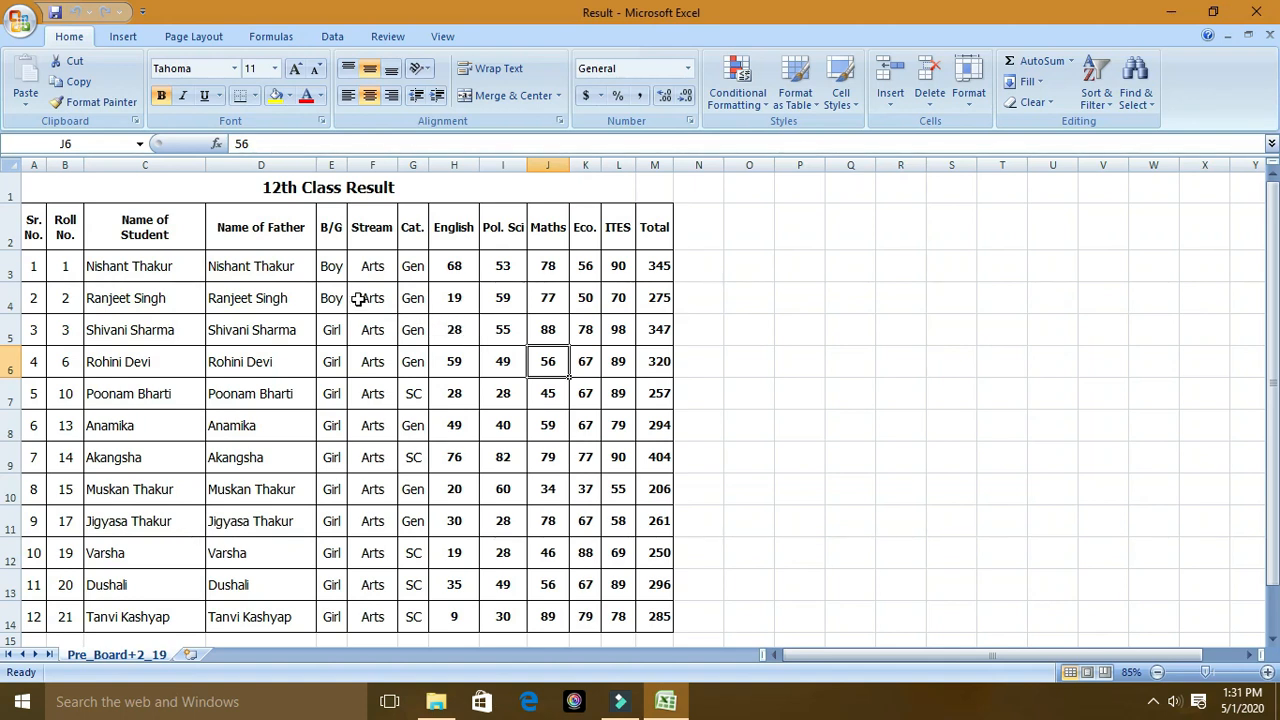
Step: Turn on filtering for the header row of the 12th Class Result table
left_click(331, 232)
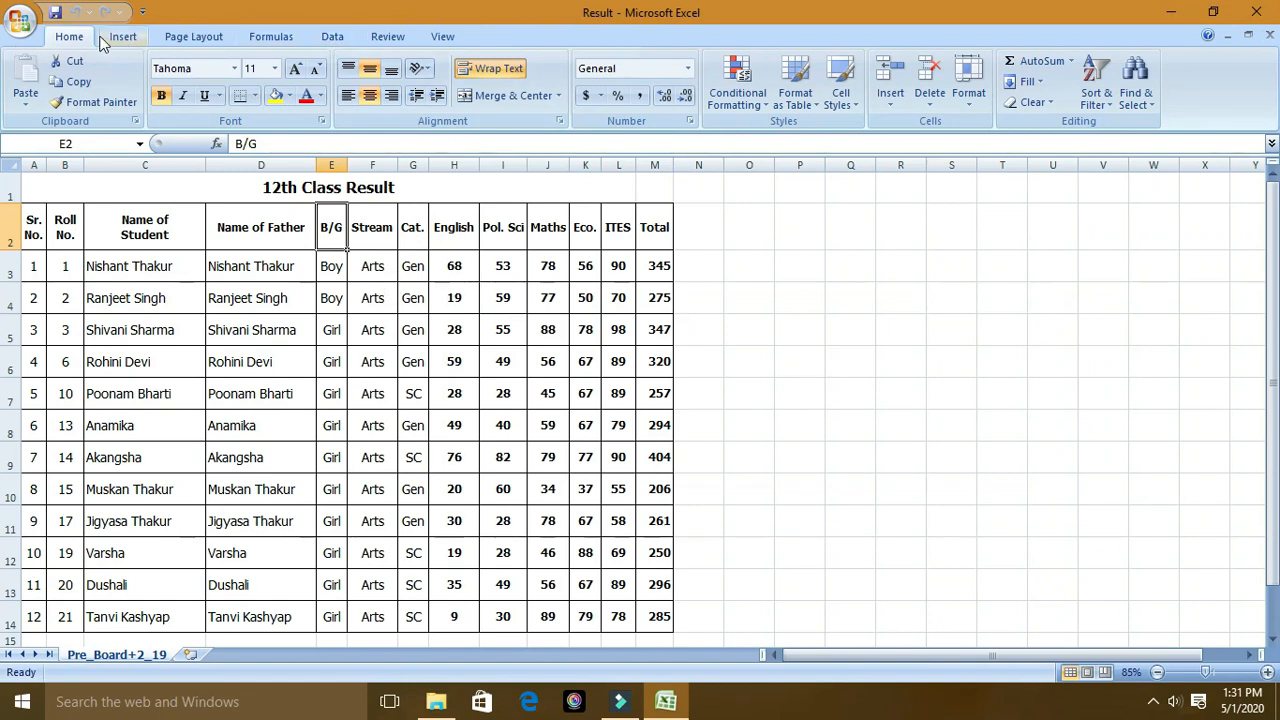
left_click(333, 37)
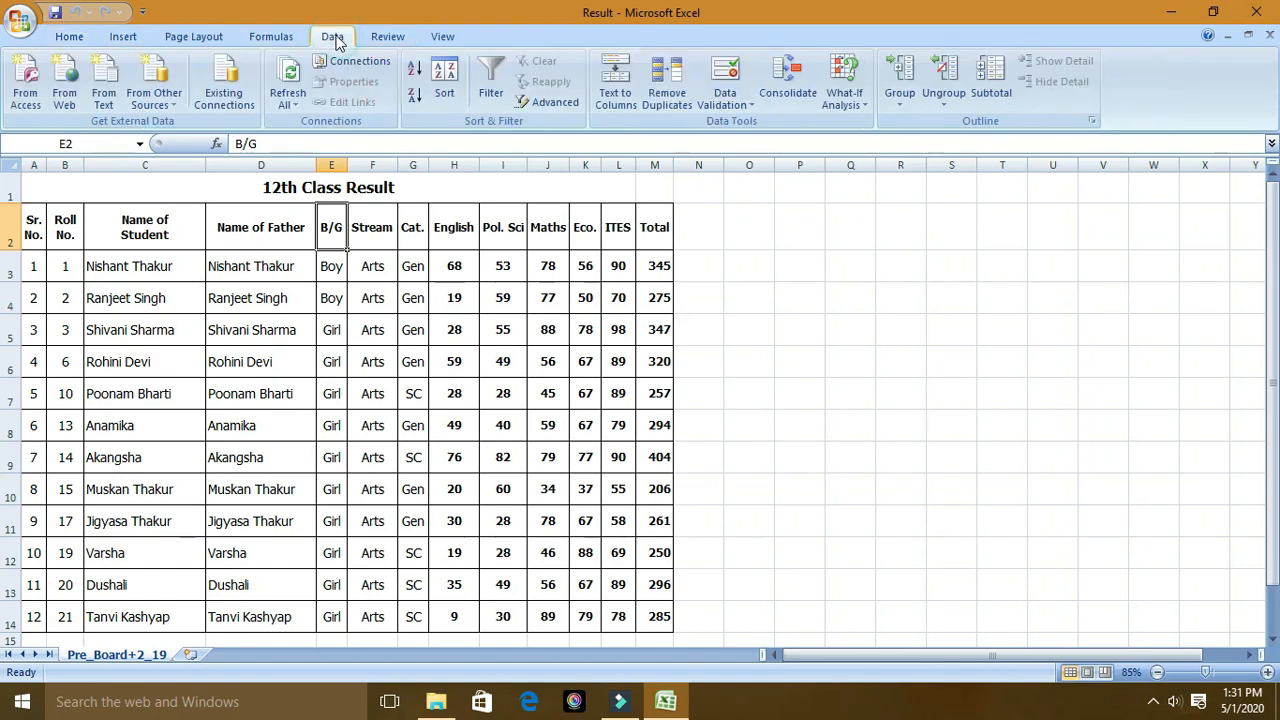
left_click(497, 85)
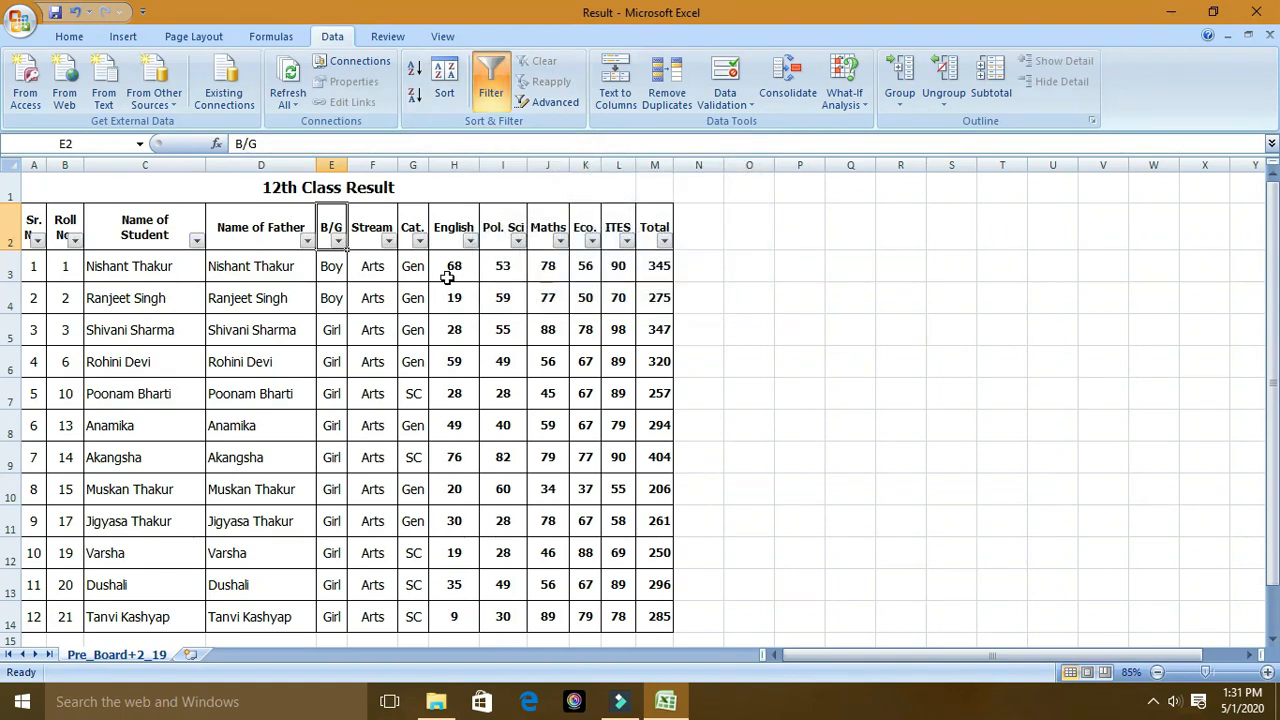
Step: Filter the B/G column to show only the Boy rows
left_click(340, 242)
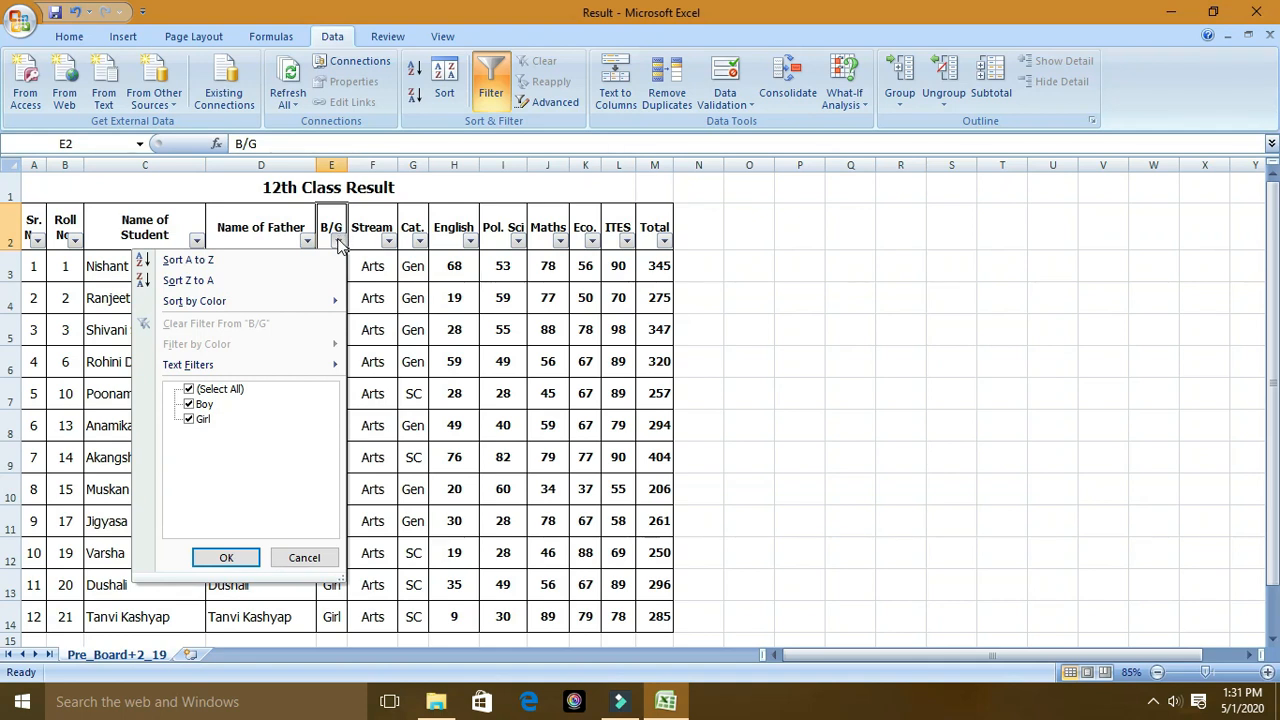
left_click(189, 419)
left_click(189, 419)
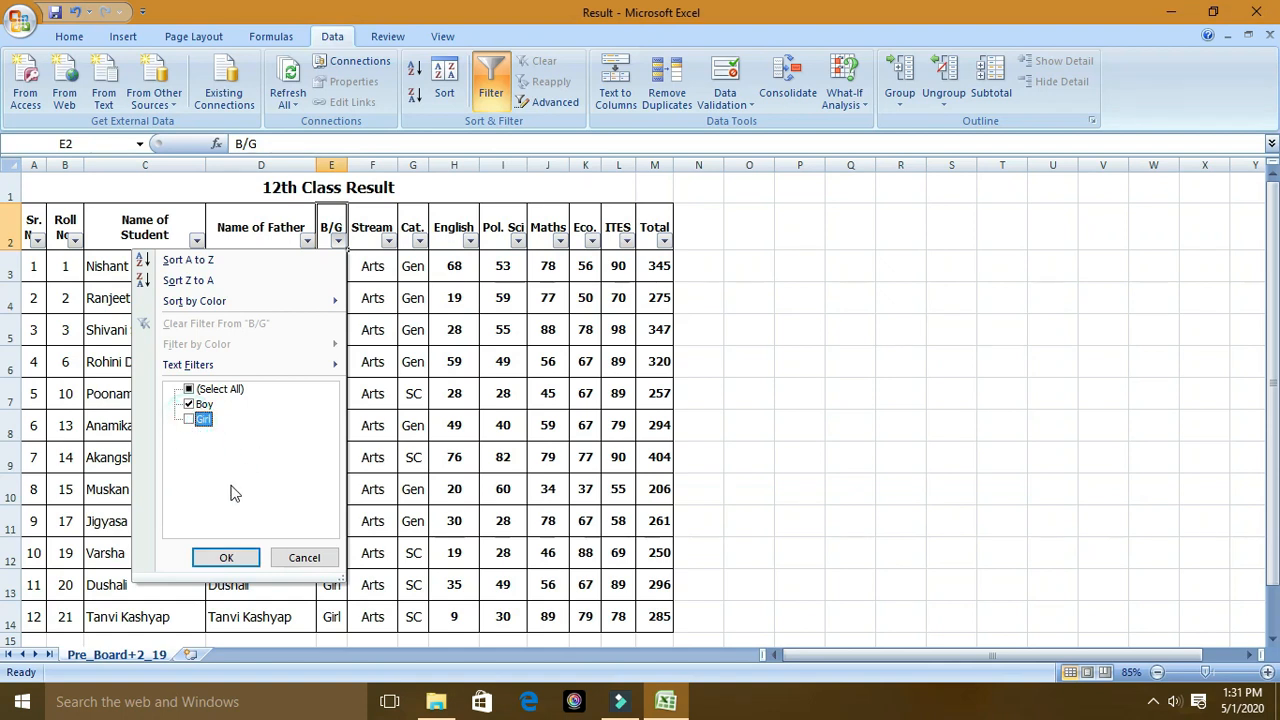
left_click(235, 563)
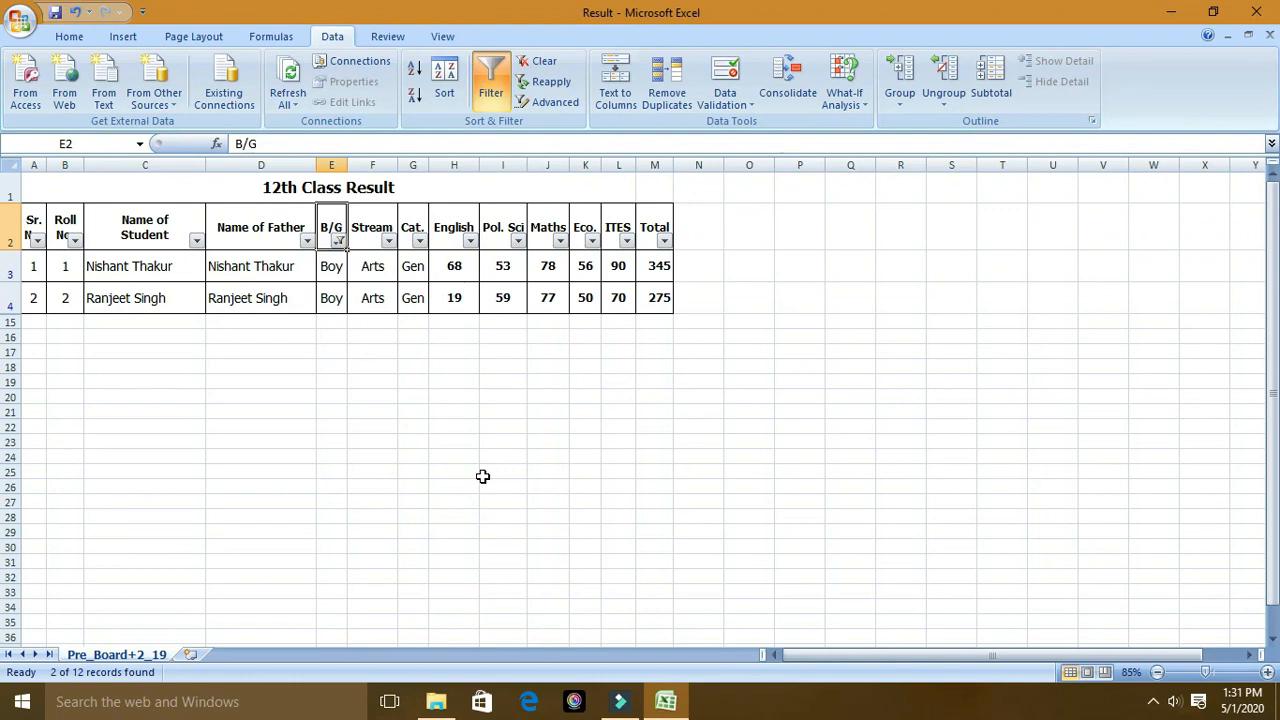
Step: Include Girl again in the B/G filter so that all students are shown
left_click(340, 242)
left_click(193, 421)
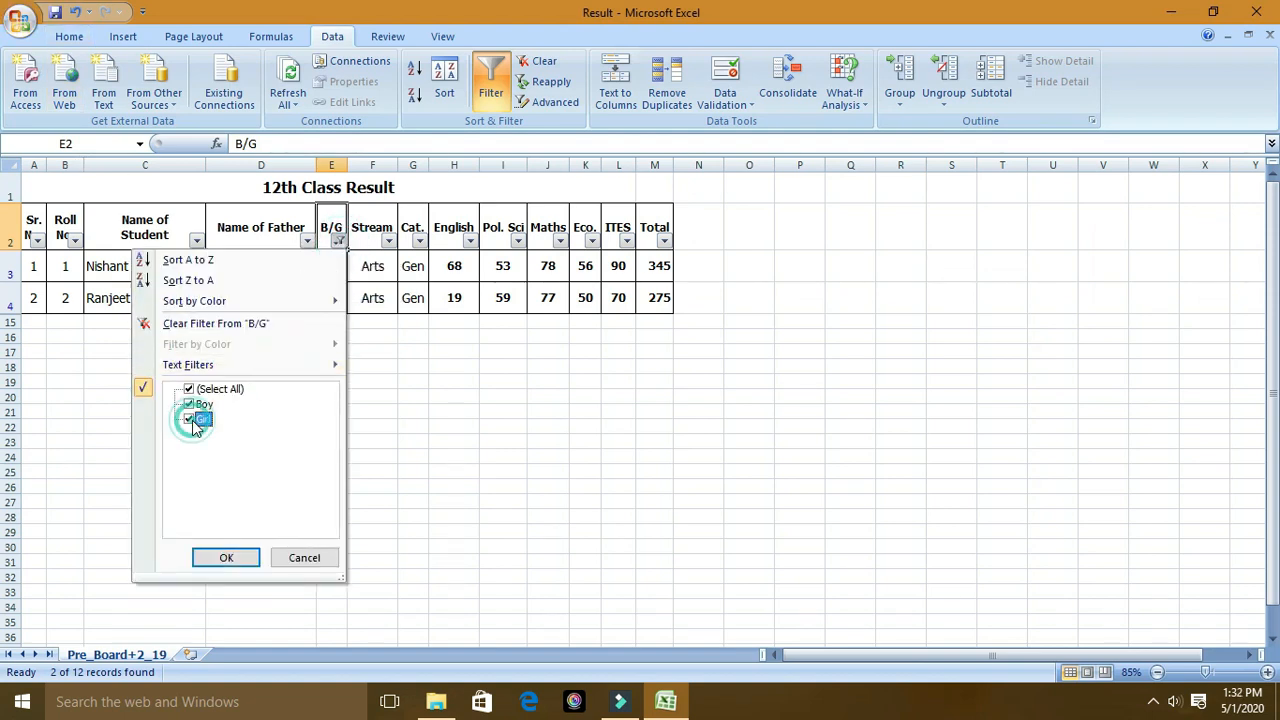
left_click(226, 558)
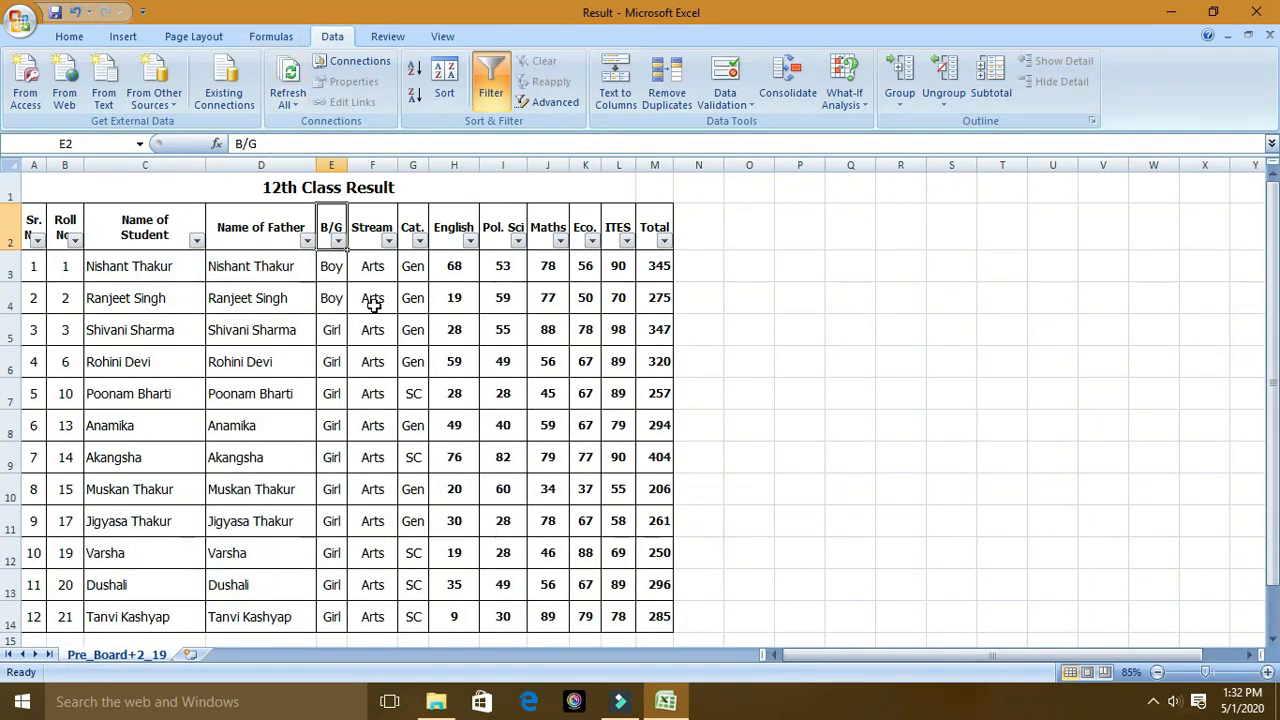
Step: Filter the Cat. column to show only the Gen rows, excluding SC
scroll(400, 420, "down", 1)
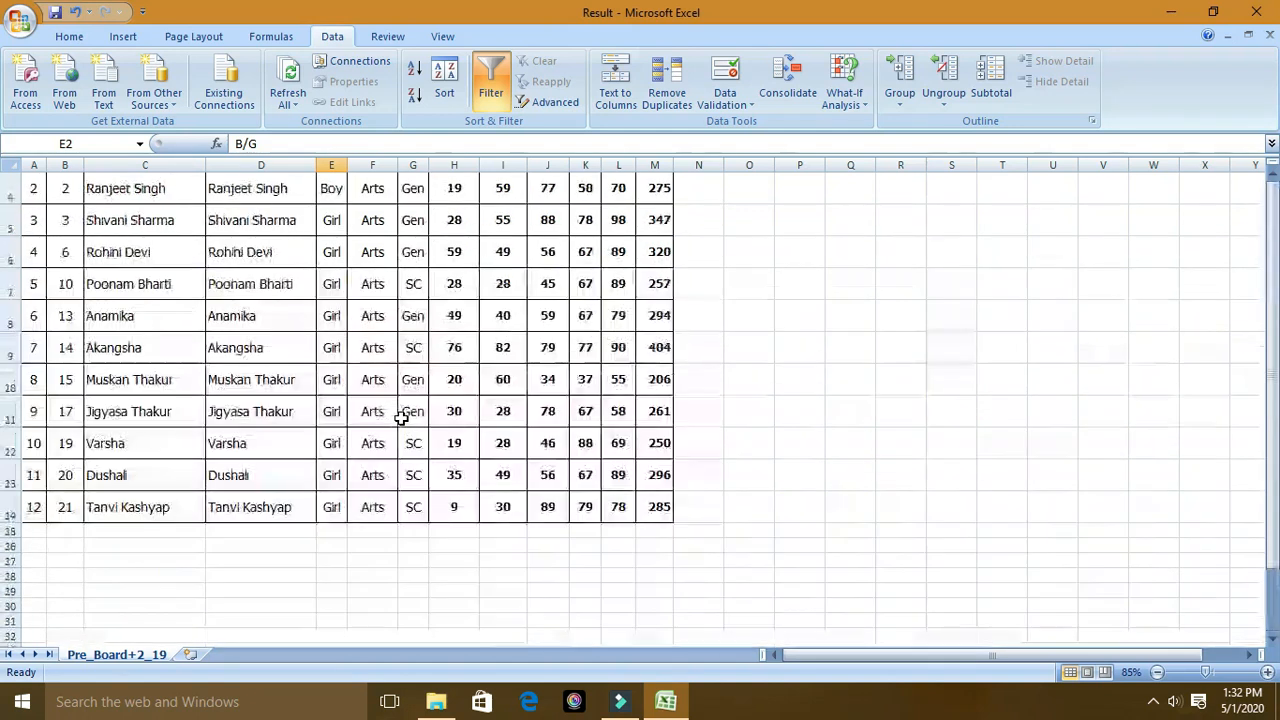
scroll(480, 410, "up", 1)
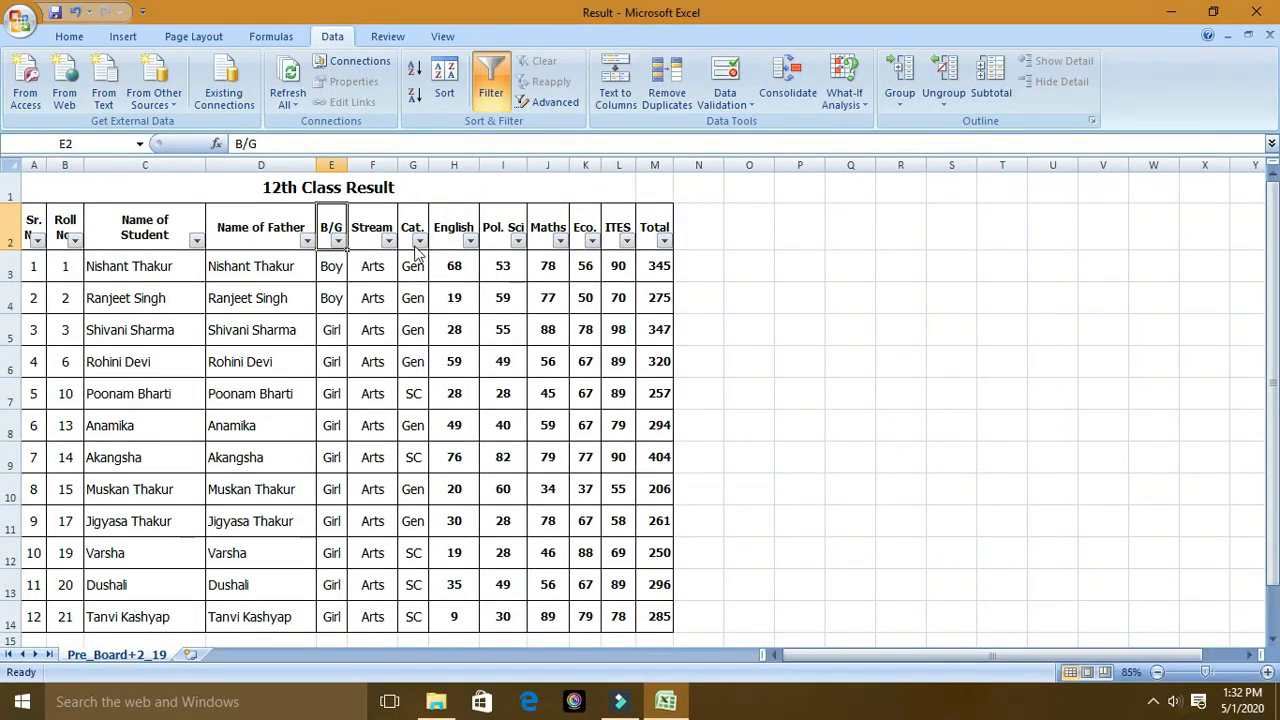
left_click(420, 241)
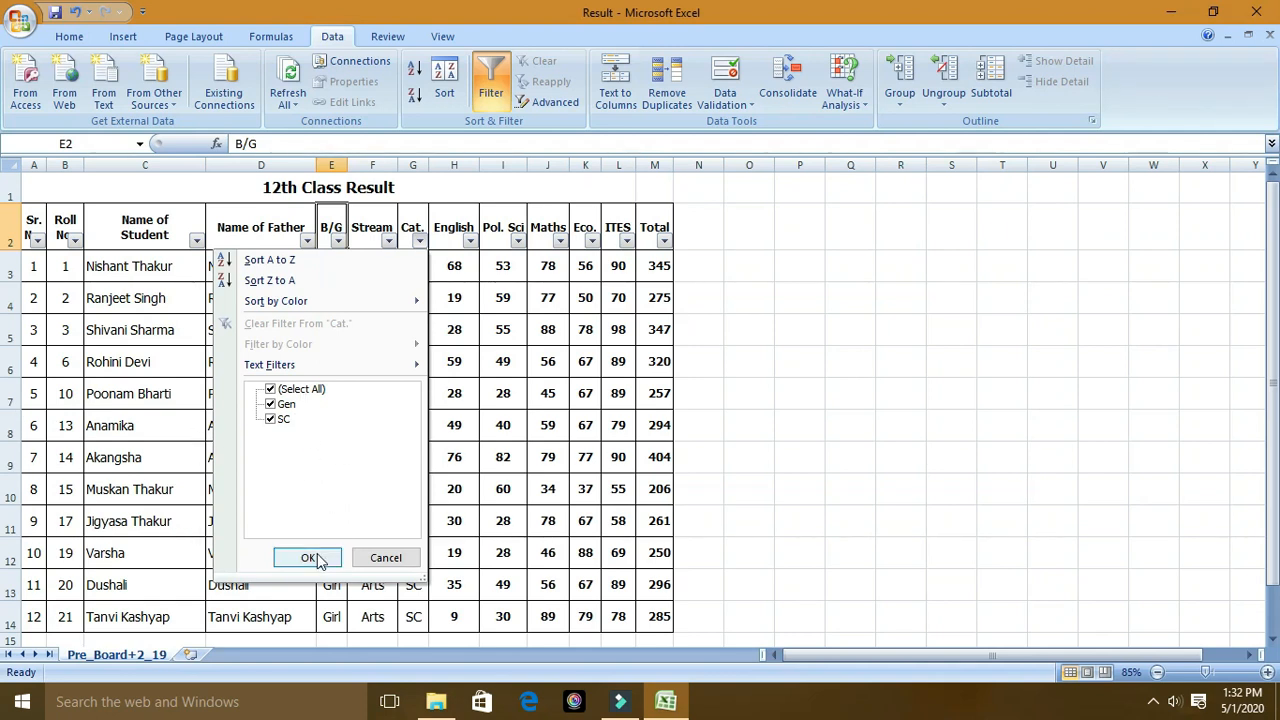
left_click(274, 420)
left_click(272, 420)
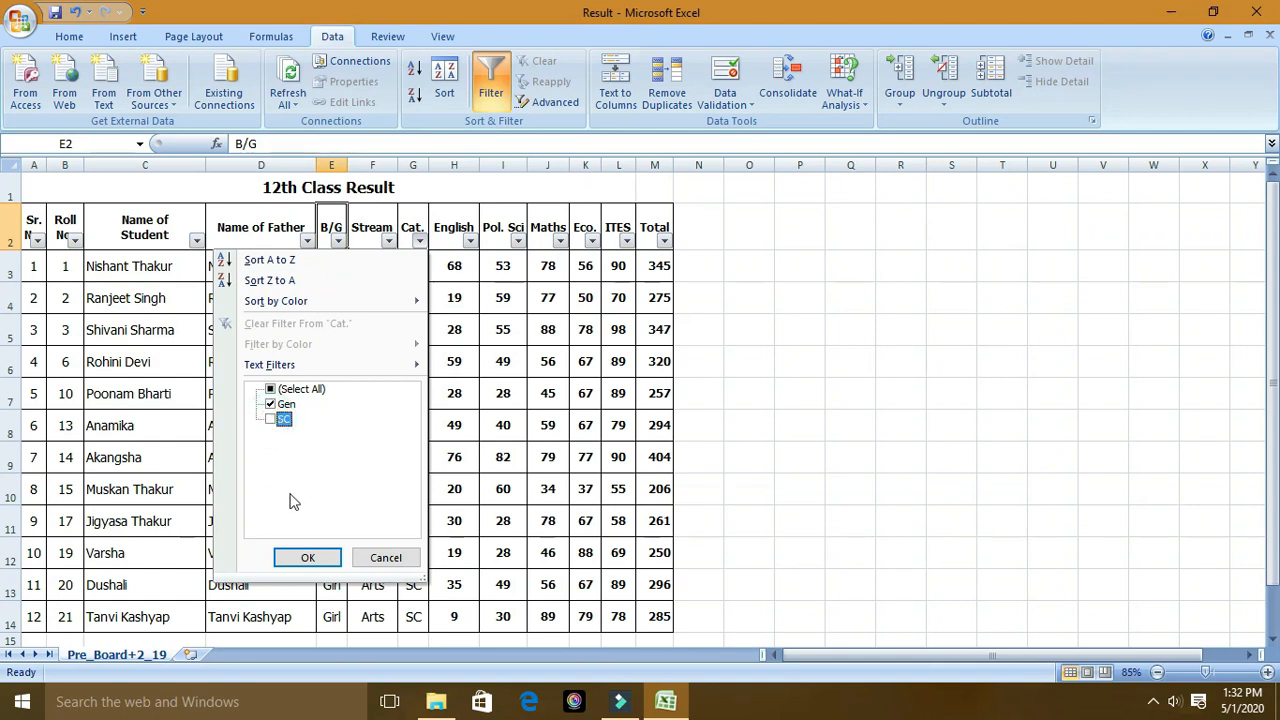
left_click(310, 558)
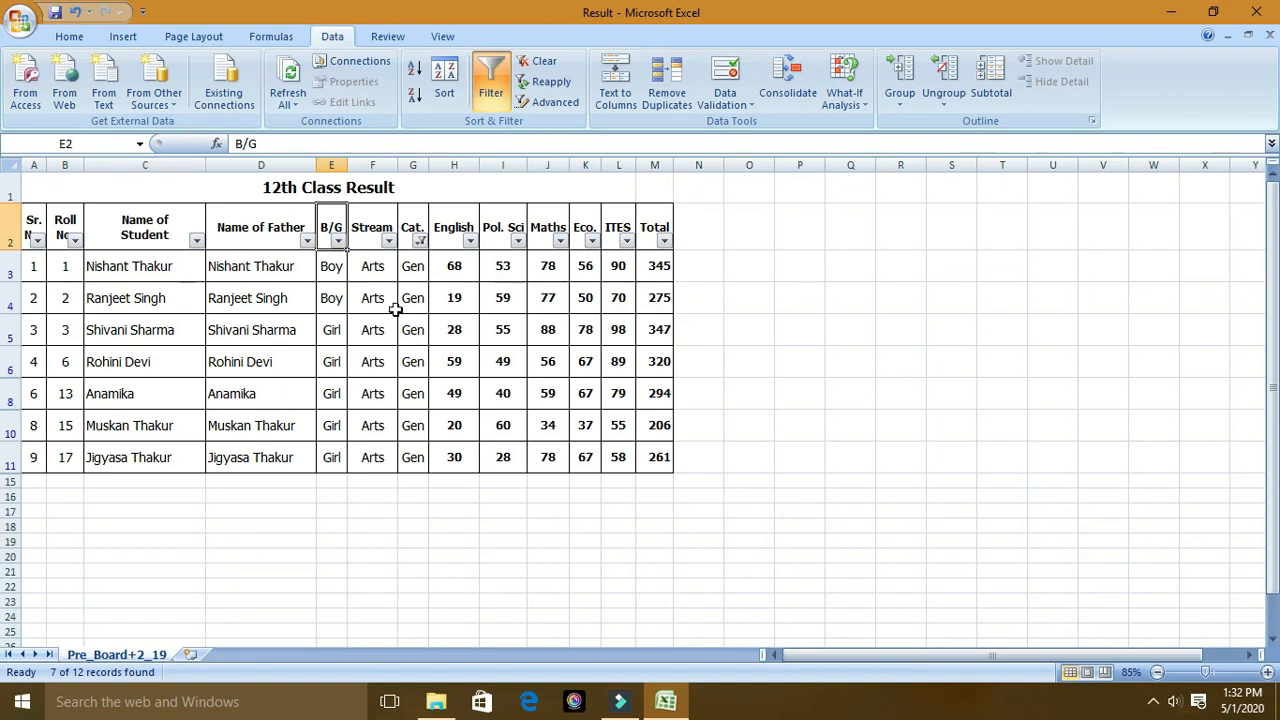
left_click_drag(412, 266, 417, 457)
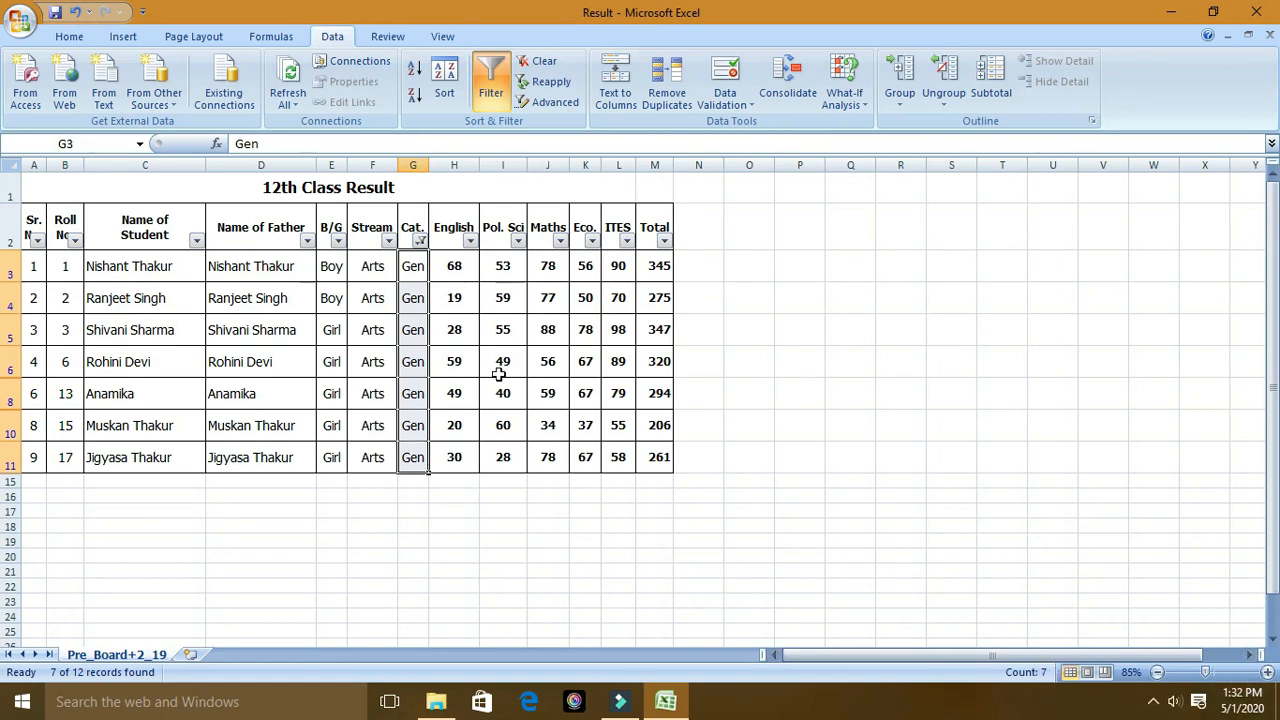
left_click(419, 336)
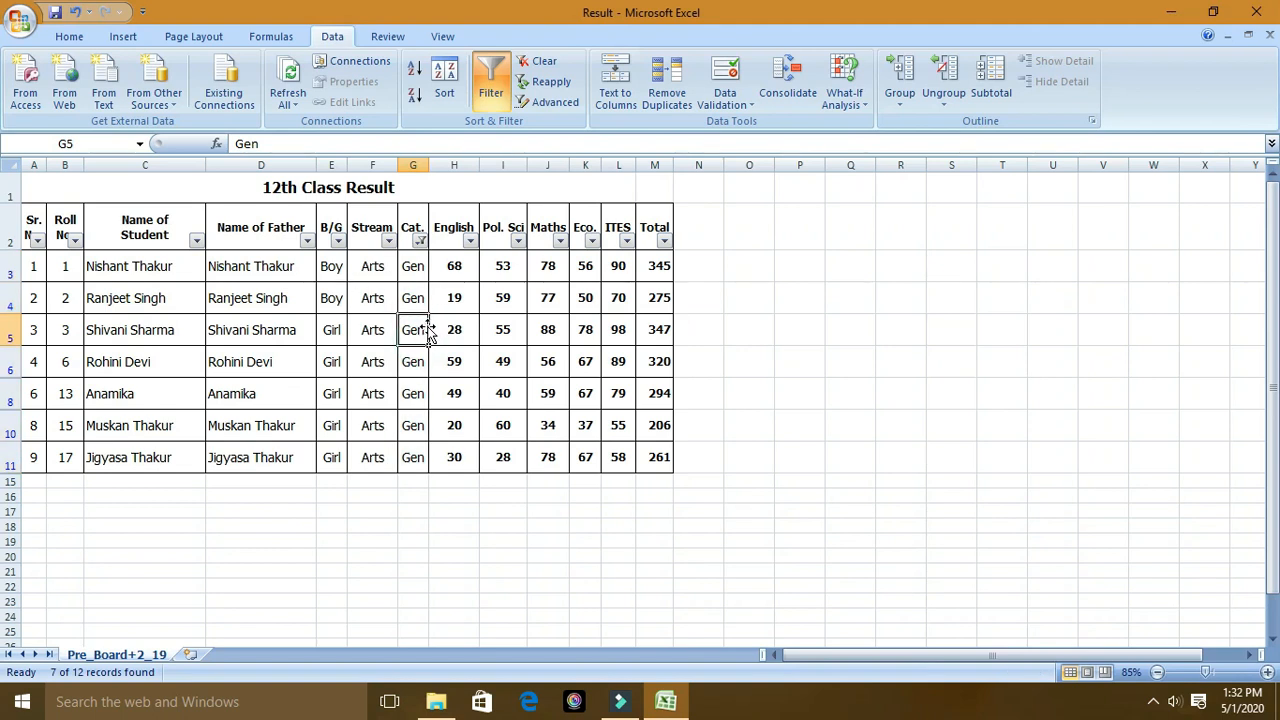
Step: Narrow the Gen rows to girls only by excluding Boy in the B/G column filter
left_click(338, 241)
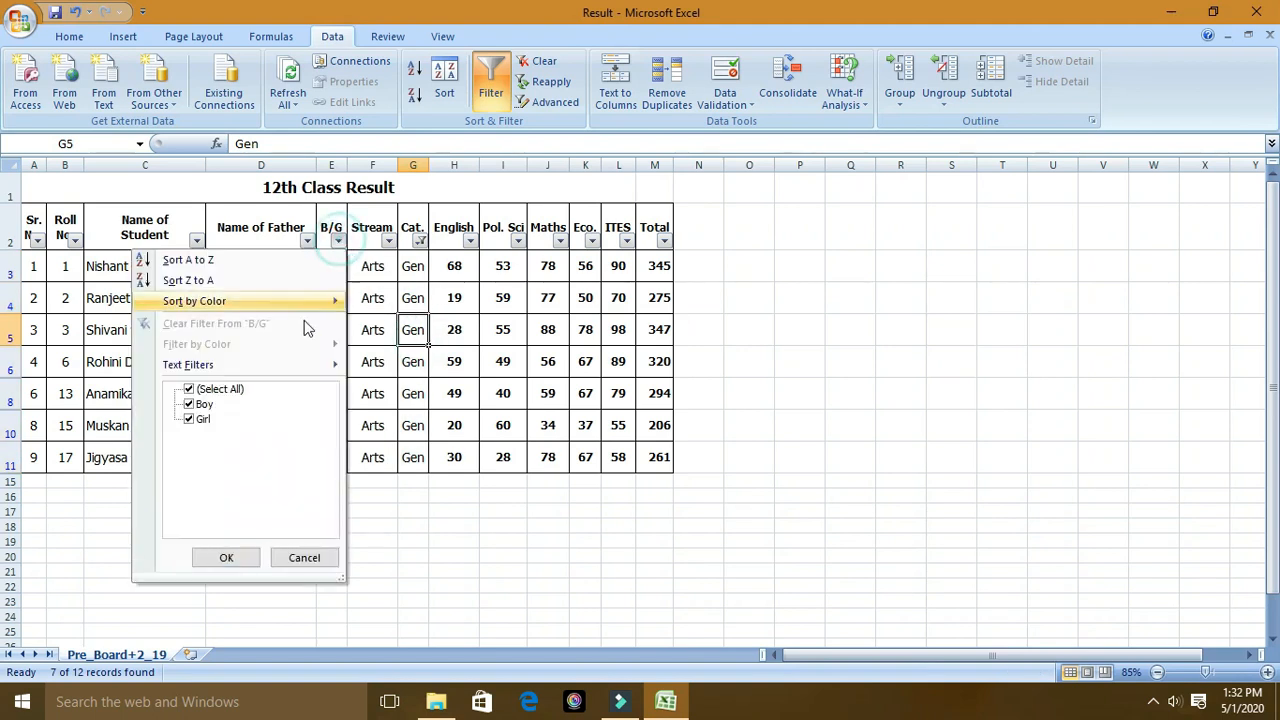
left_click(189, 404)
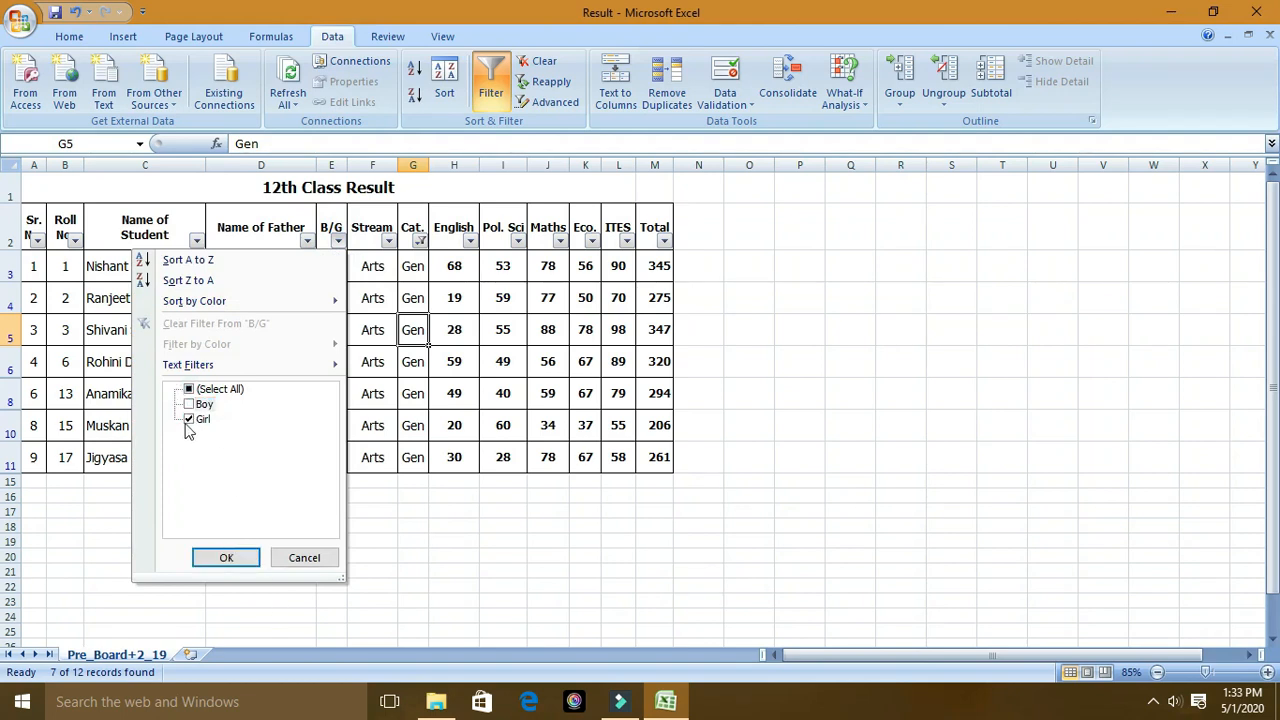
left_click(248, 558)
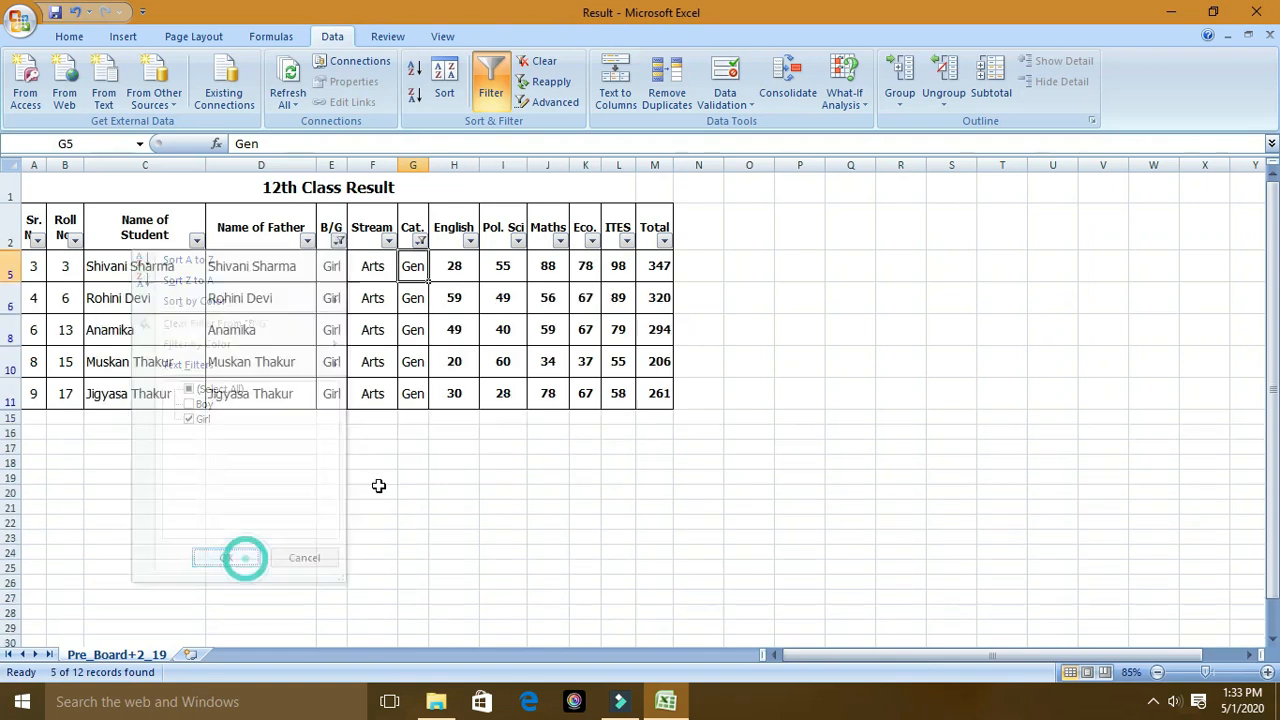
left_click_drag(331, 266, 334, 396)
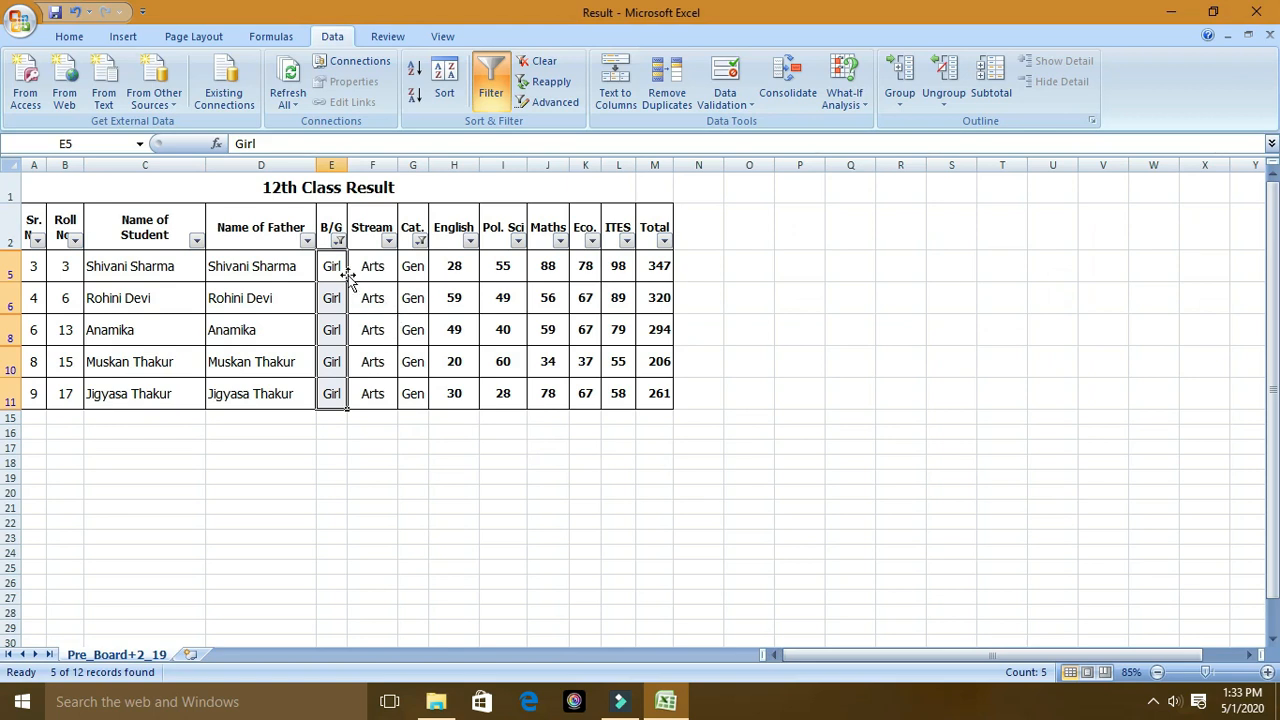
Step: Switch the B/G column filter from Girl to Boy while keeping the Gen category filter
left_click(339, 242)
left_click(200, 419)
left_click(190, 404)
left_click(228, 557)
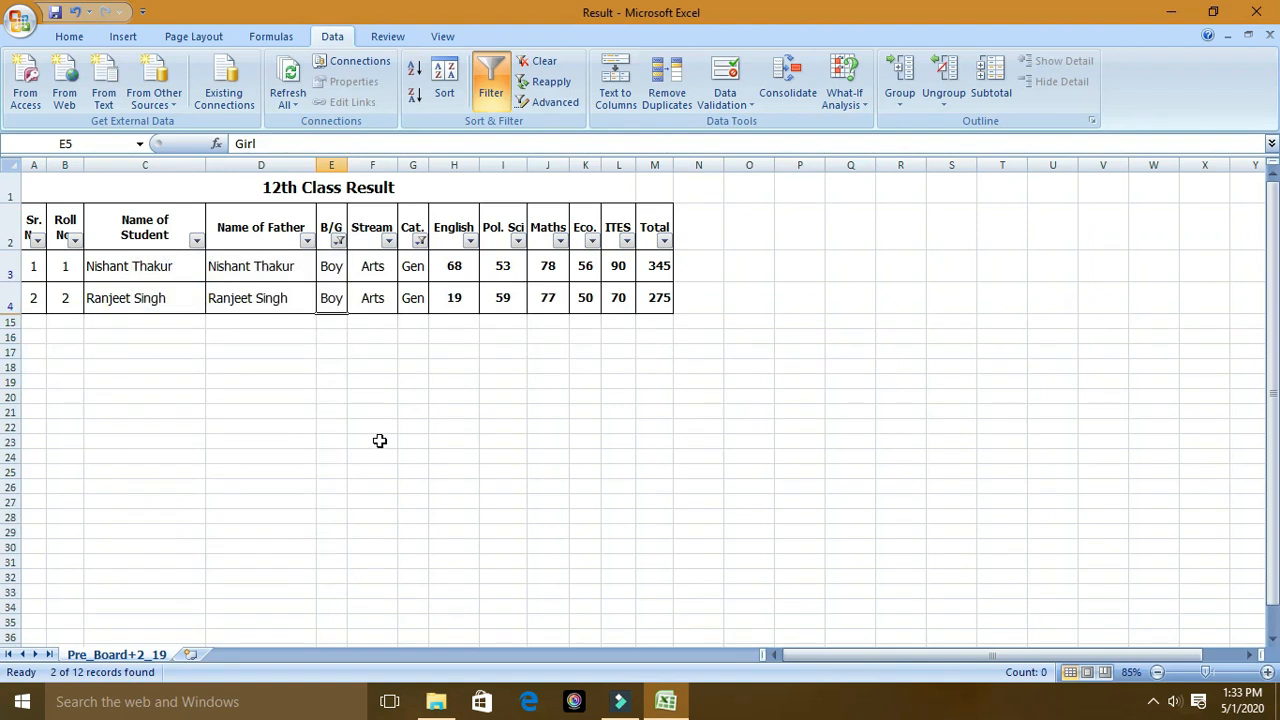
Step: Remove the B/G and Cat. filters by including all their values again
left_click(339, 242)
left_click(190, 420)
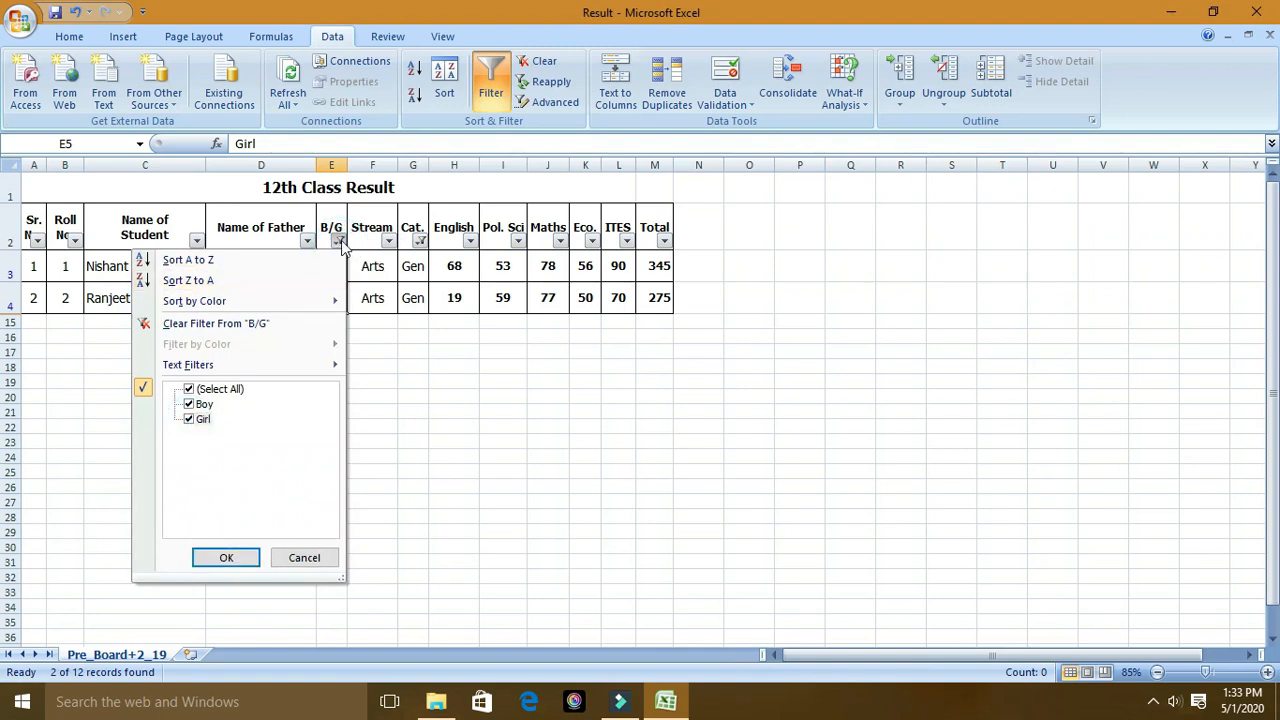
left_click(420, 242)
left_click(309, 557)
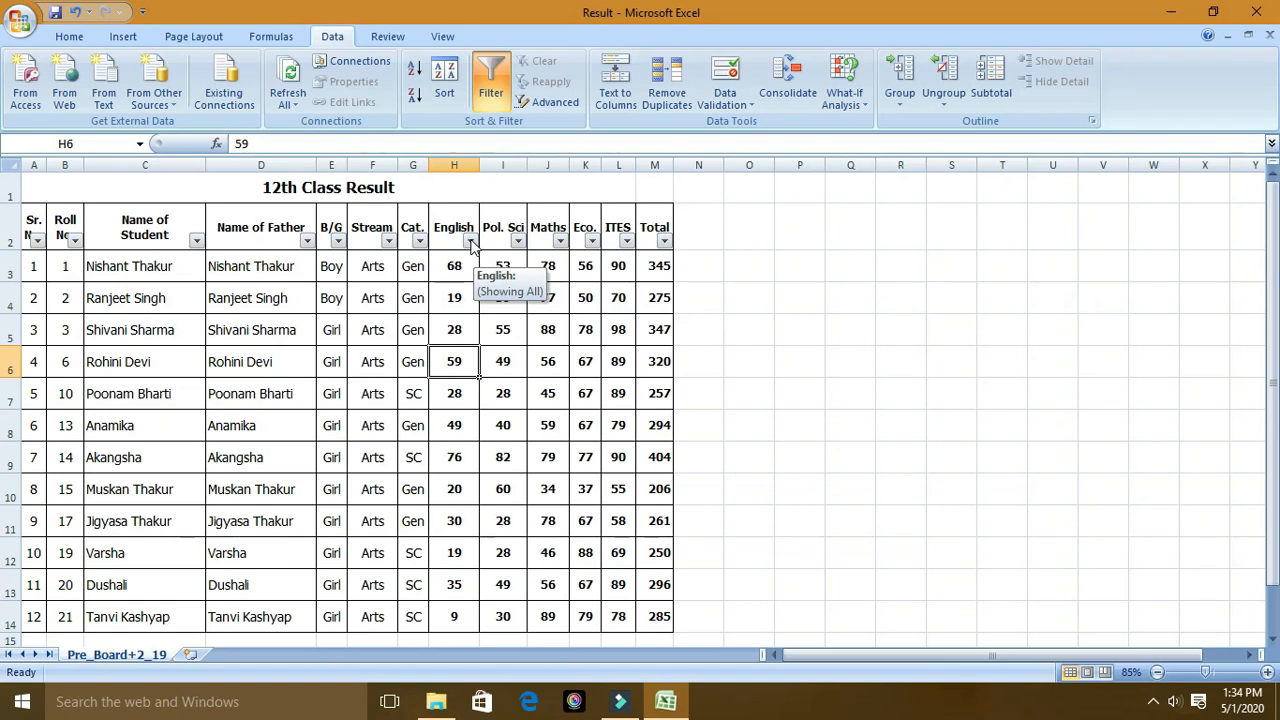
Step: Start a custom number filter on the English column with the condition greater than or equal to 60
left_click(470, 242)
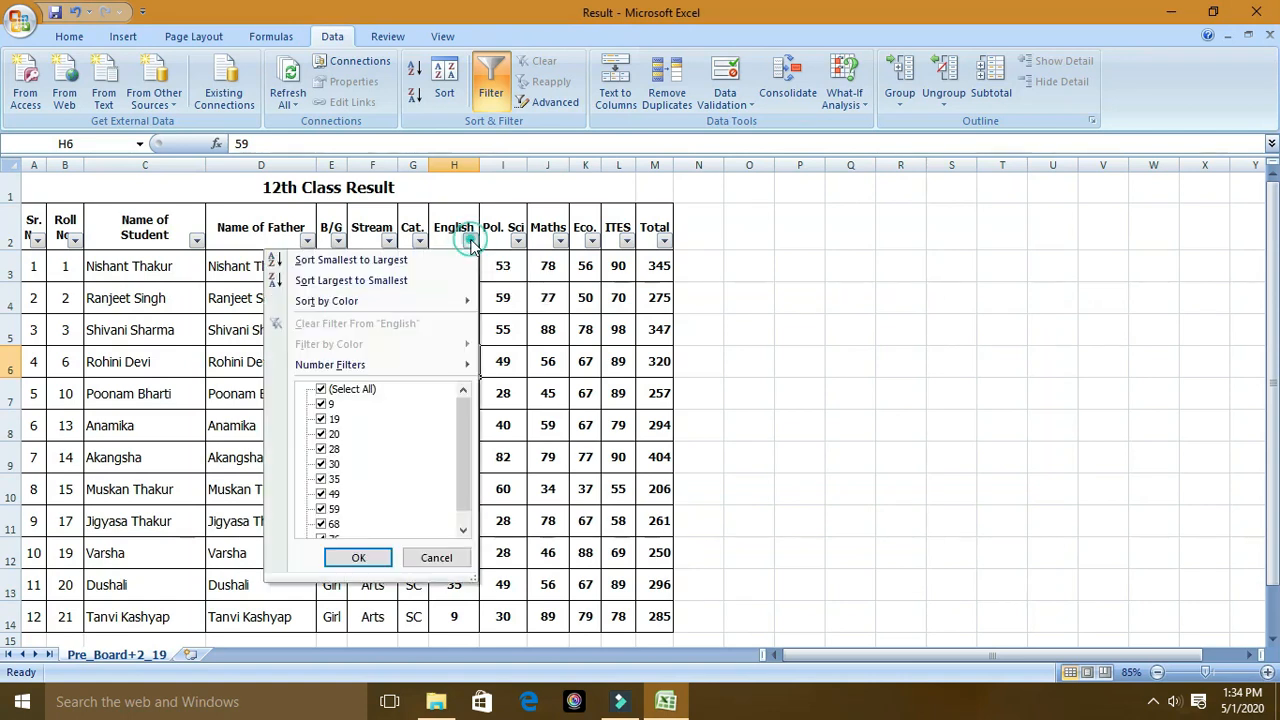
mouse_move(407, 373)
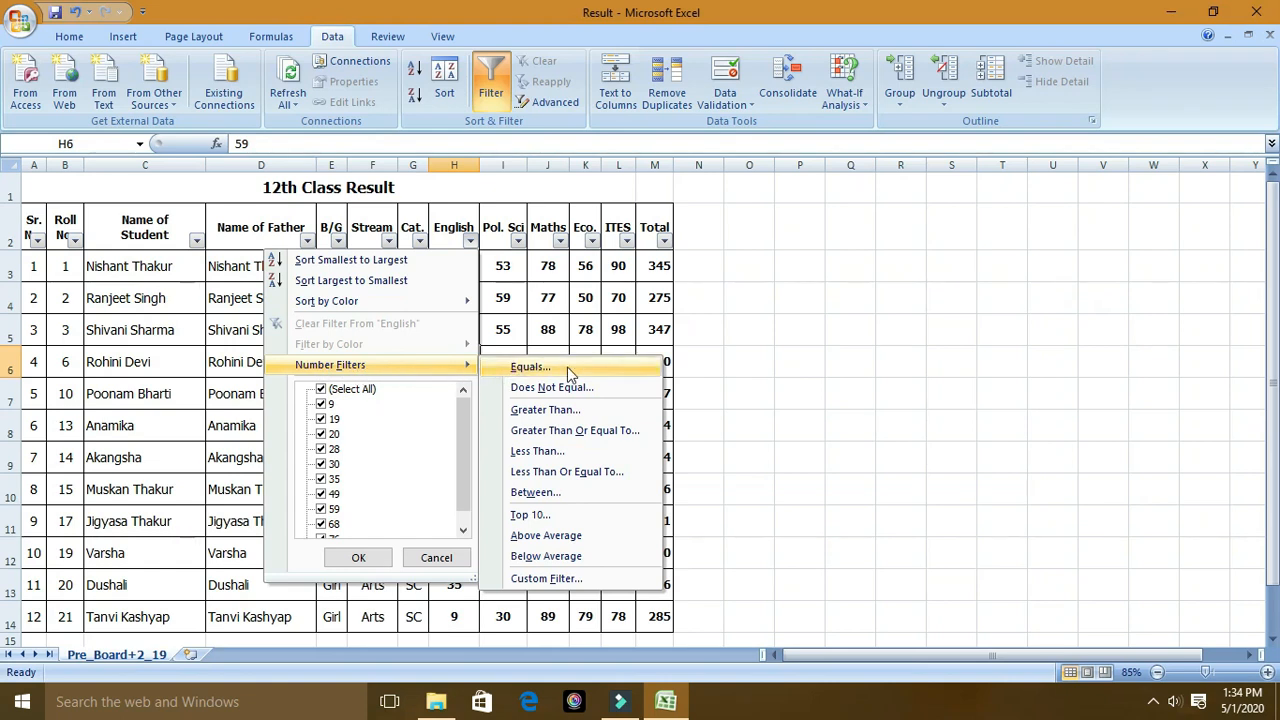
left_click(582, 432)
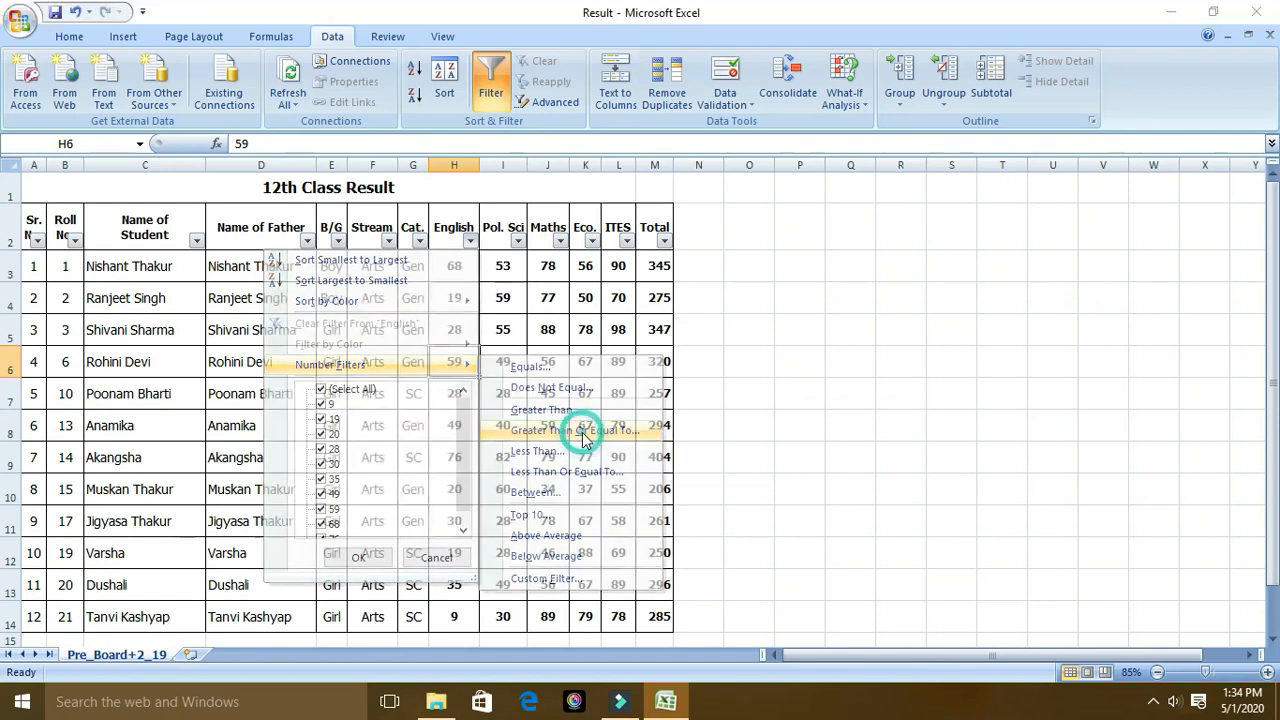
left_click_drag(904, 399, 622, 251)
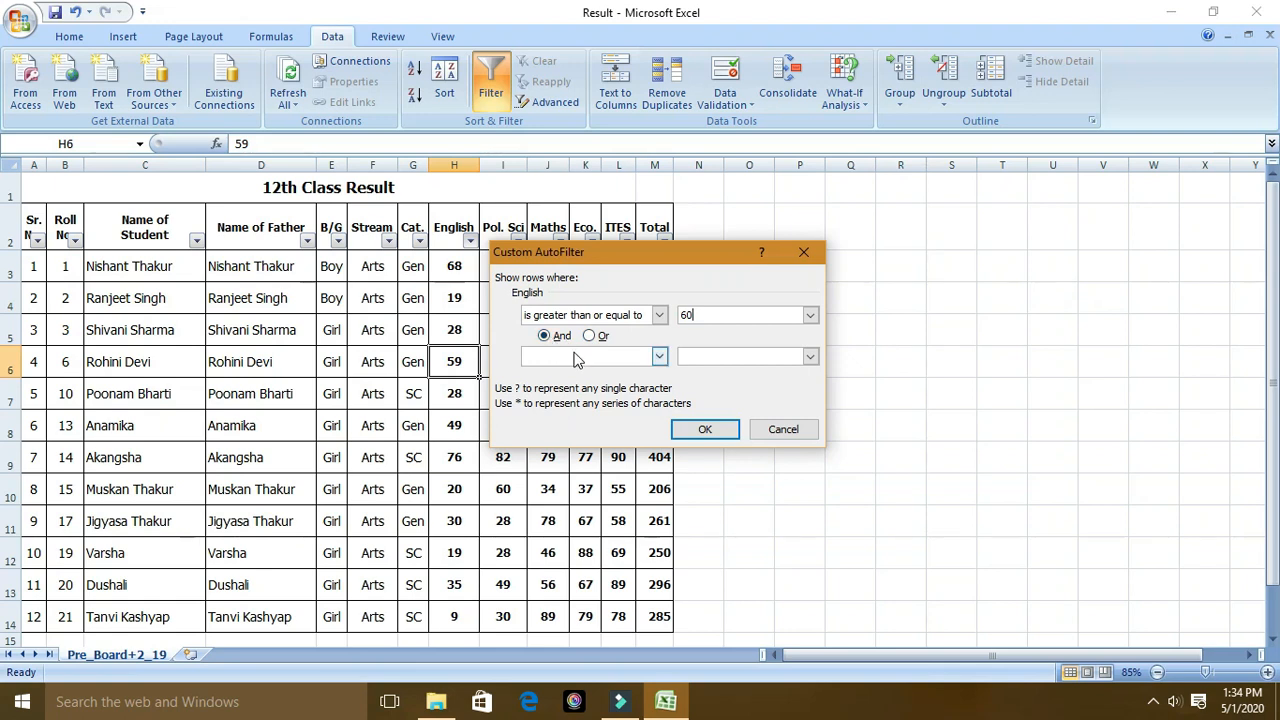
Step: Add a second And condition of less than or equal to 80 to the English filter and apply it
left_click(579, 358)
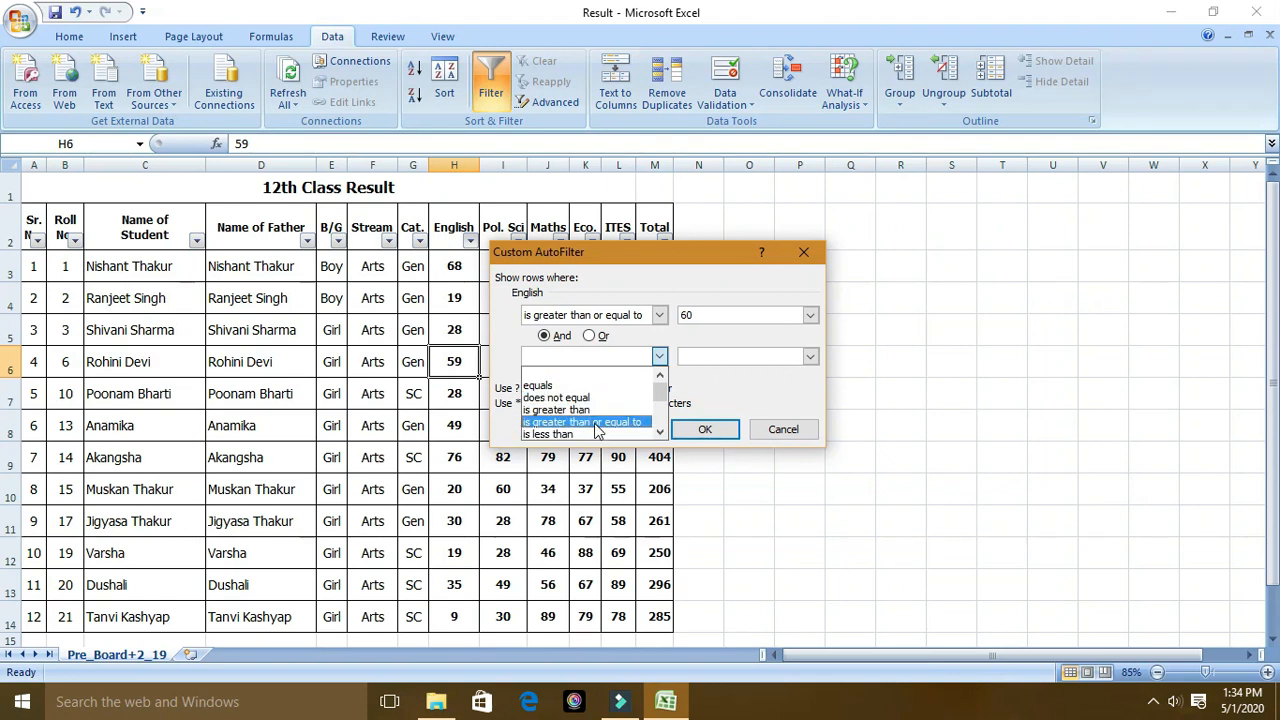
scroll(593, 432, "down", 2)
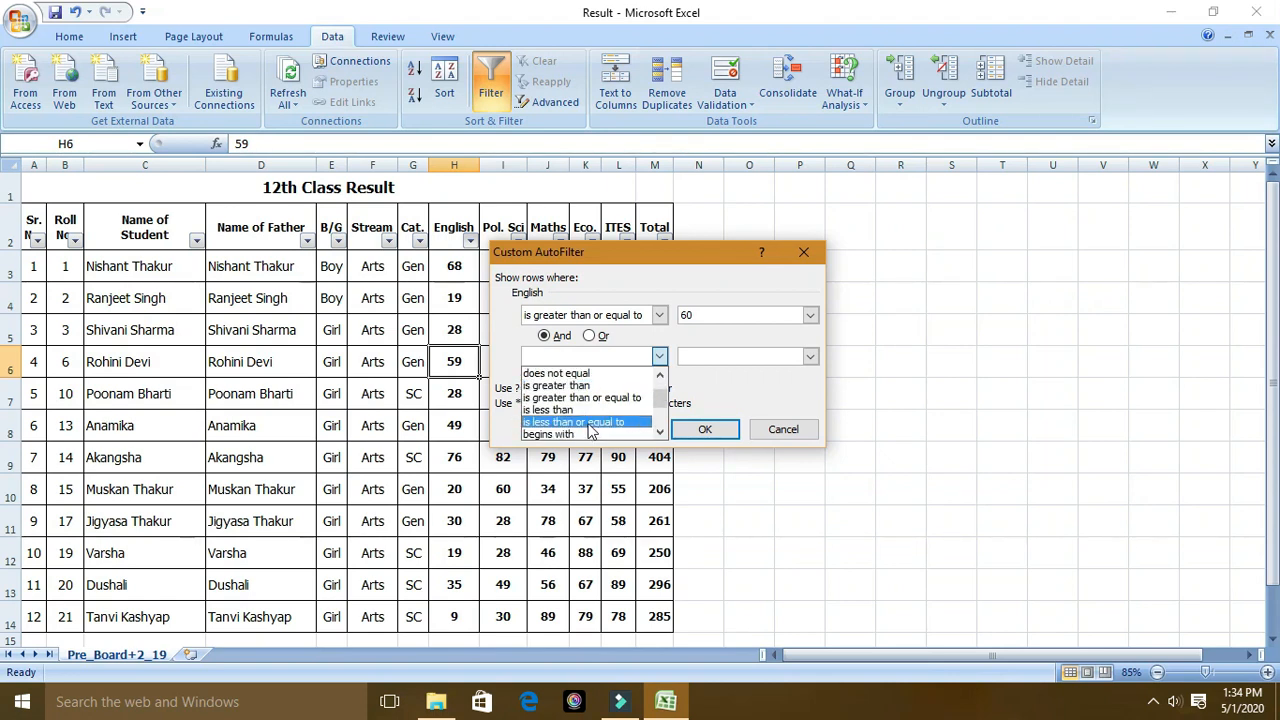
left_click(588, 423)
left_click(791, 359)
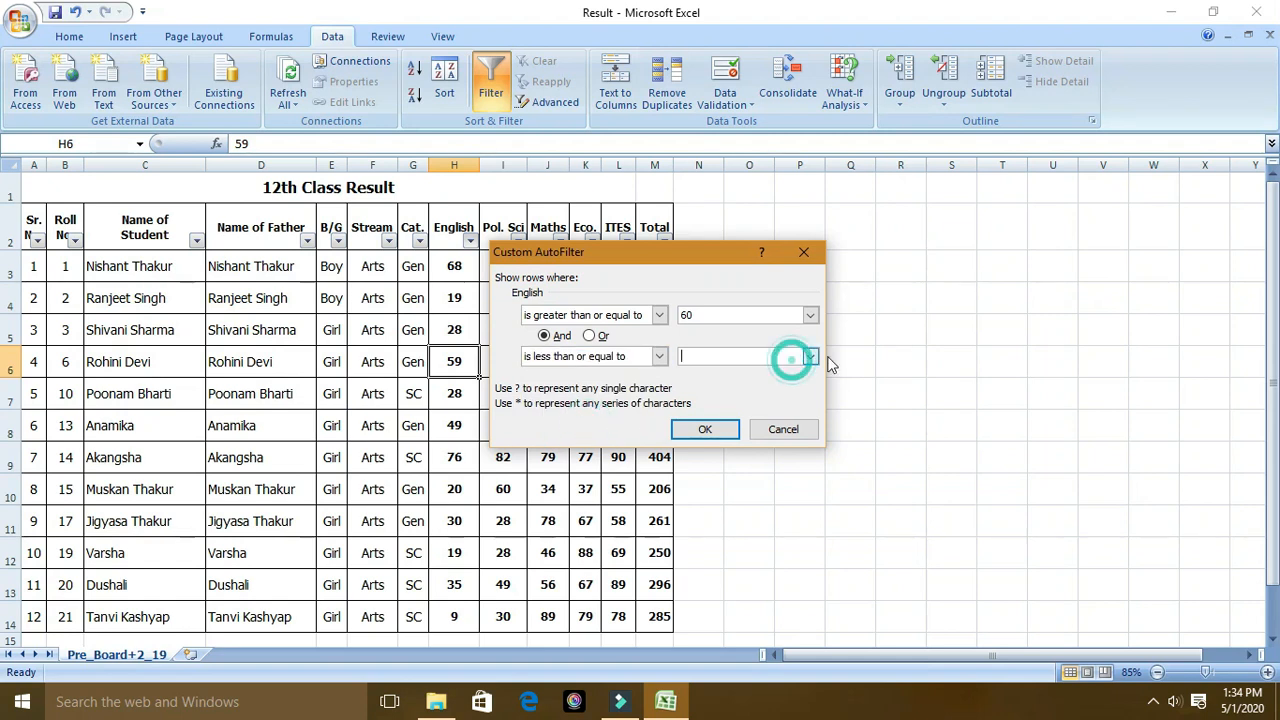
left_click(810, 356)
scroll(745, 424, "down", 1)
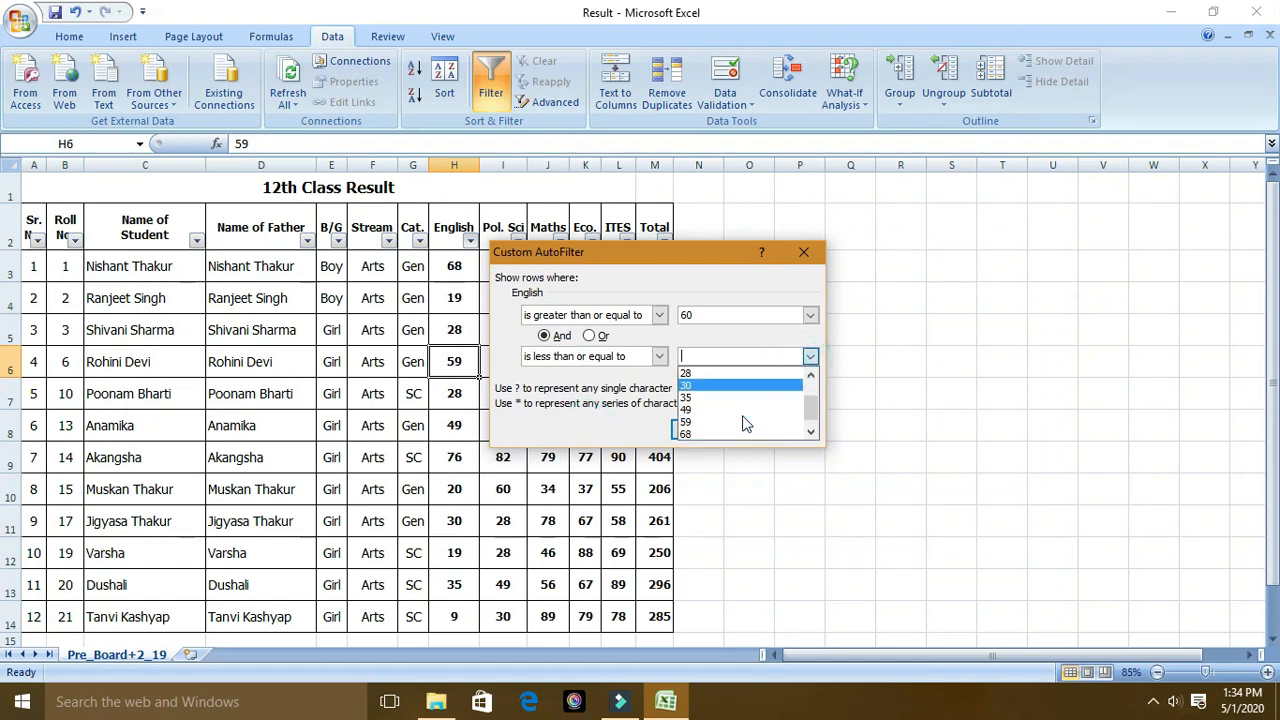
scroll(726, 380, "down", 1)
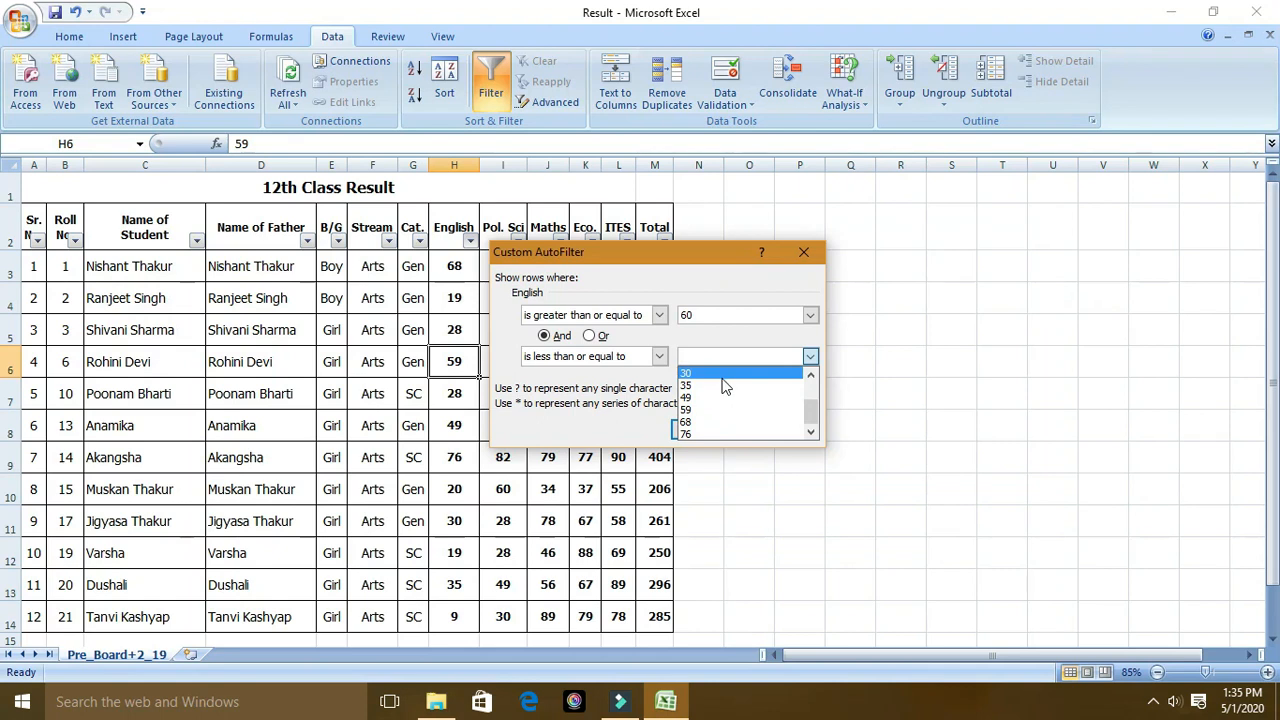
left_click(720, 373)
type("80")
left_click(707, 427)
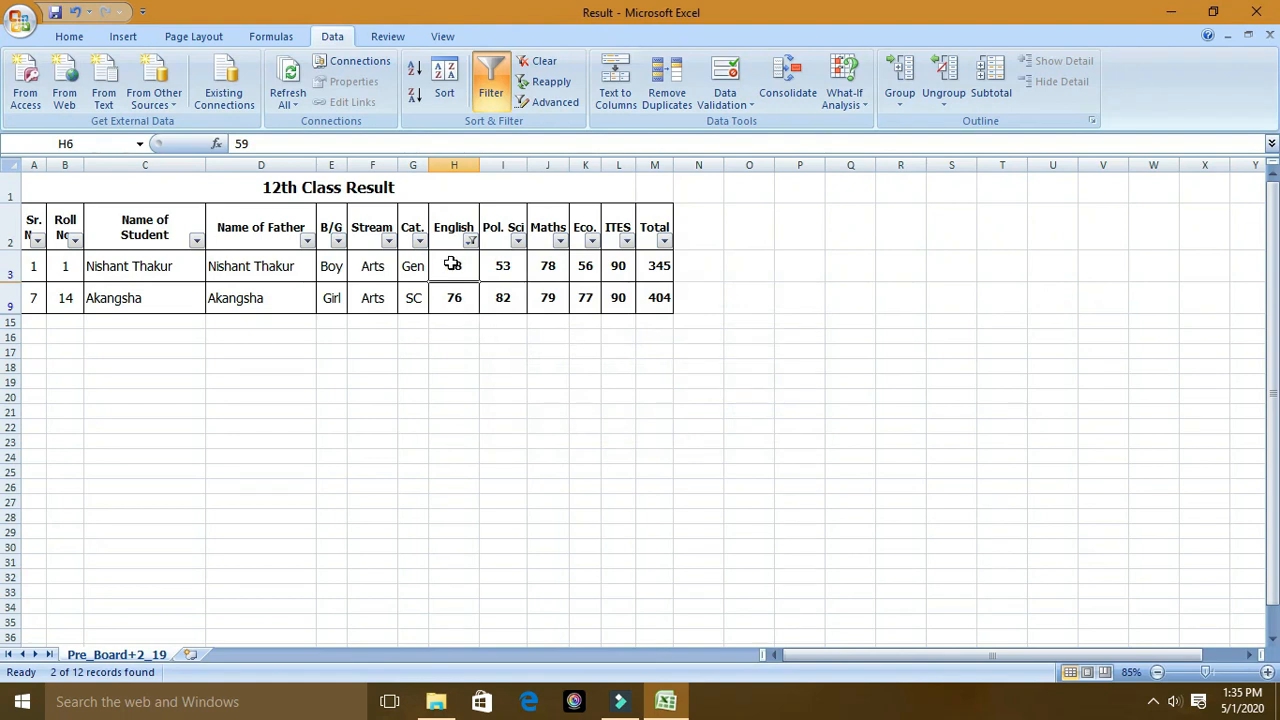
Step: Remove the marks filter from the English column by including all its values again
left_click_drag(452, 264, 452, 293)
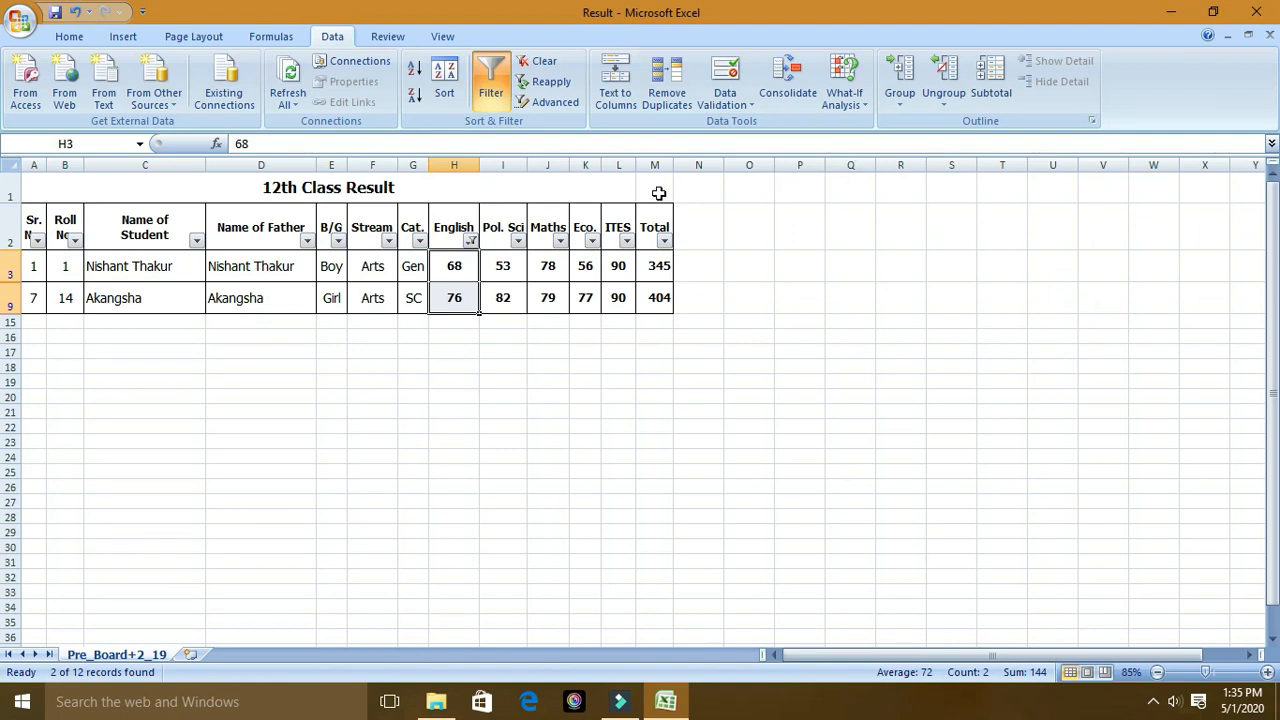
left_click(469, 240)
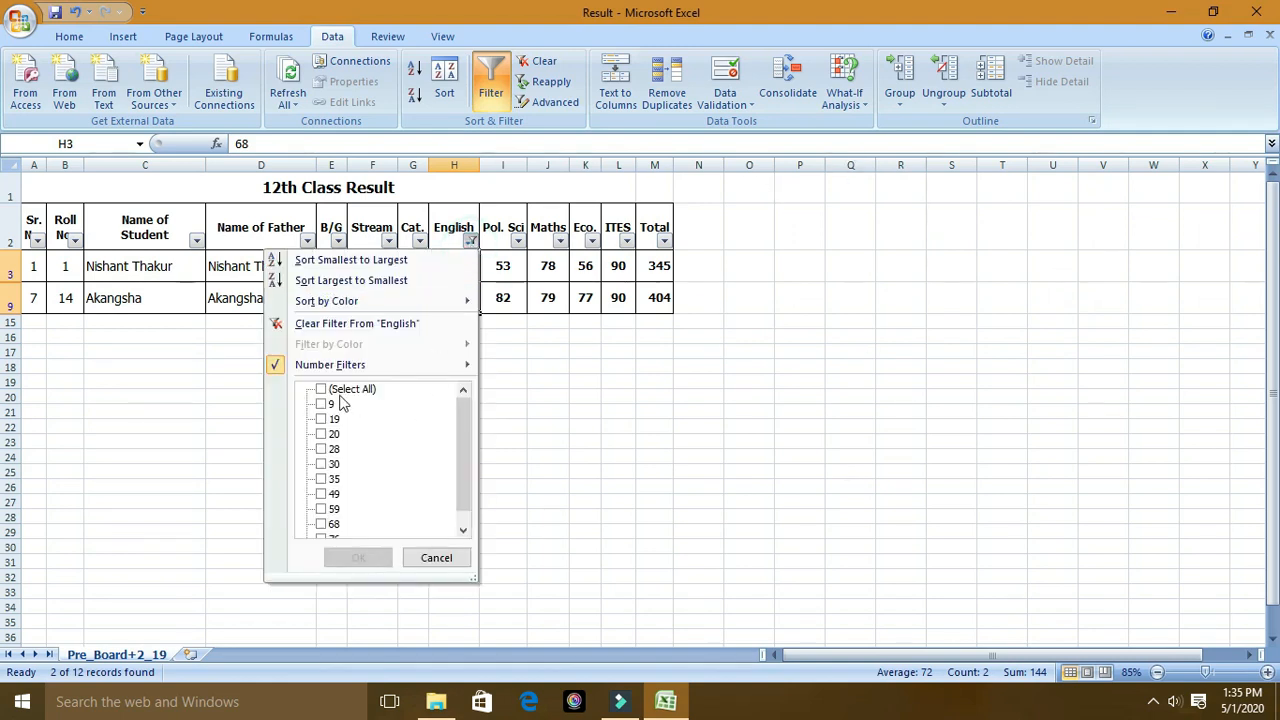
left_click(322, 390)
left_click(372, 558)
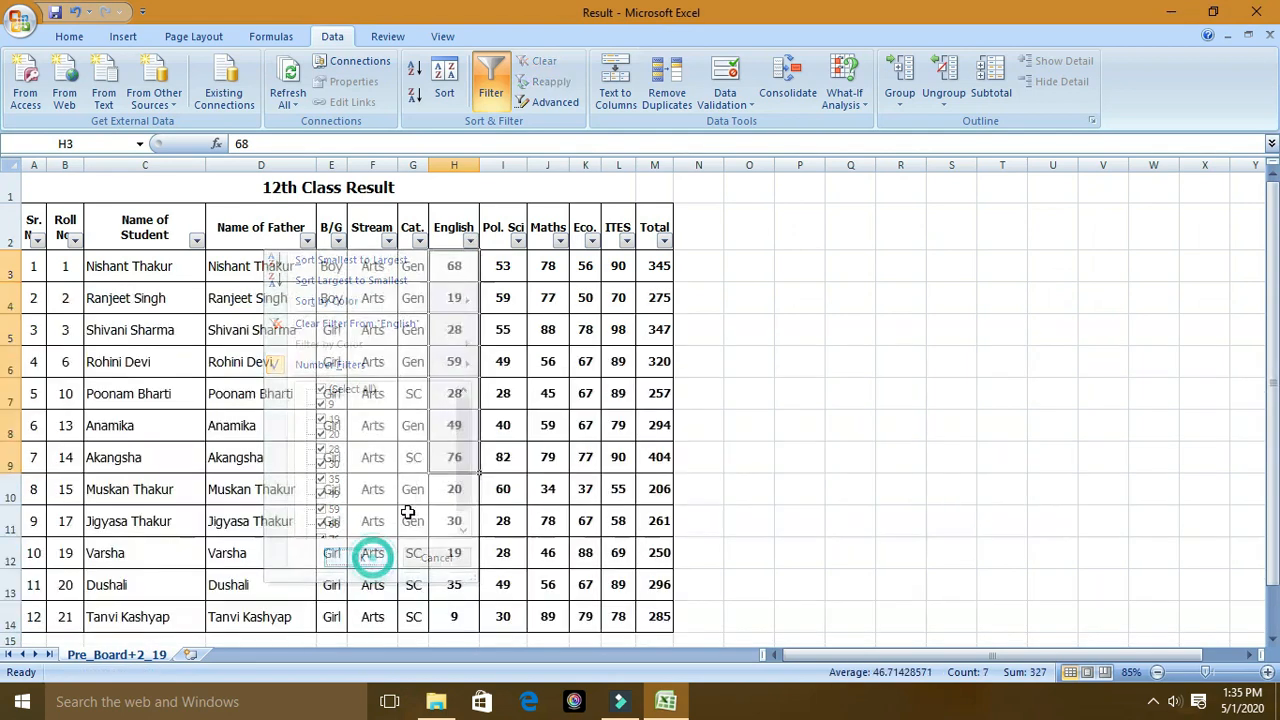
left_click(503, 425)
left_click(505, 366)
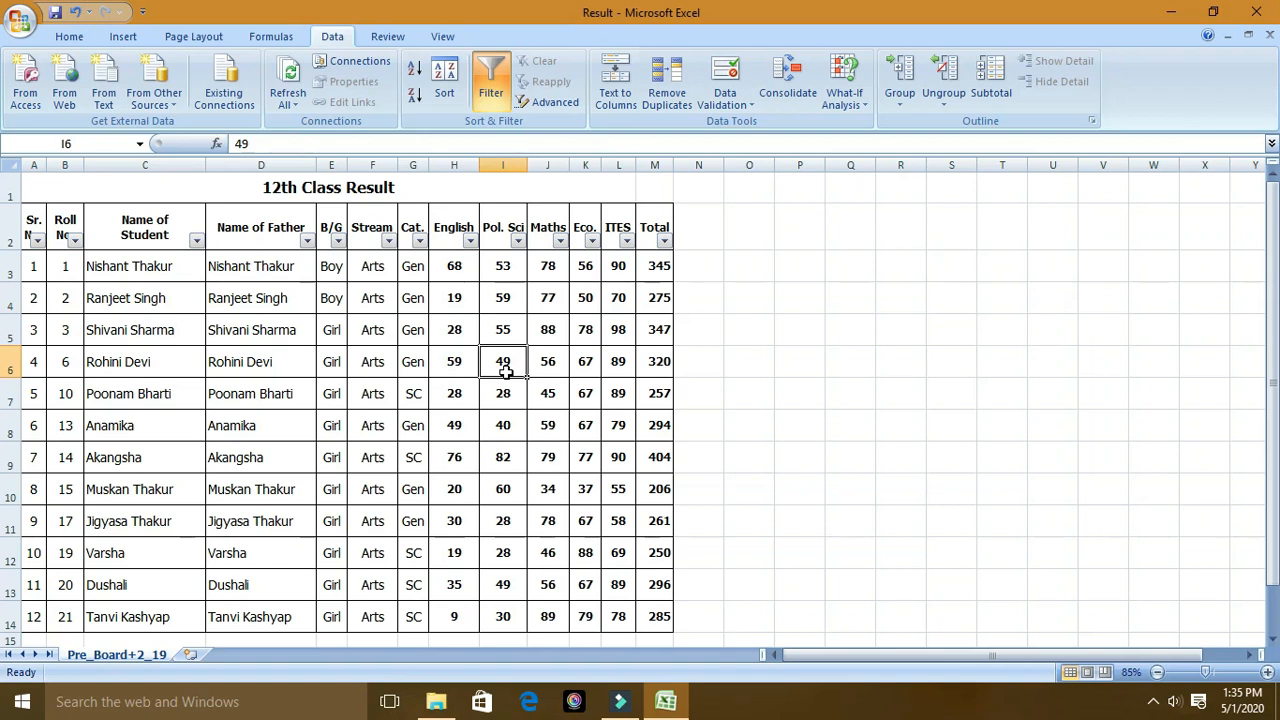
Step: Turn off AutoFilter for the result table
left_click(752, 325)
left_click(491, 82)
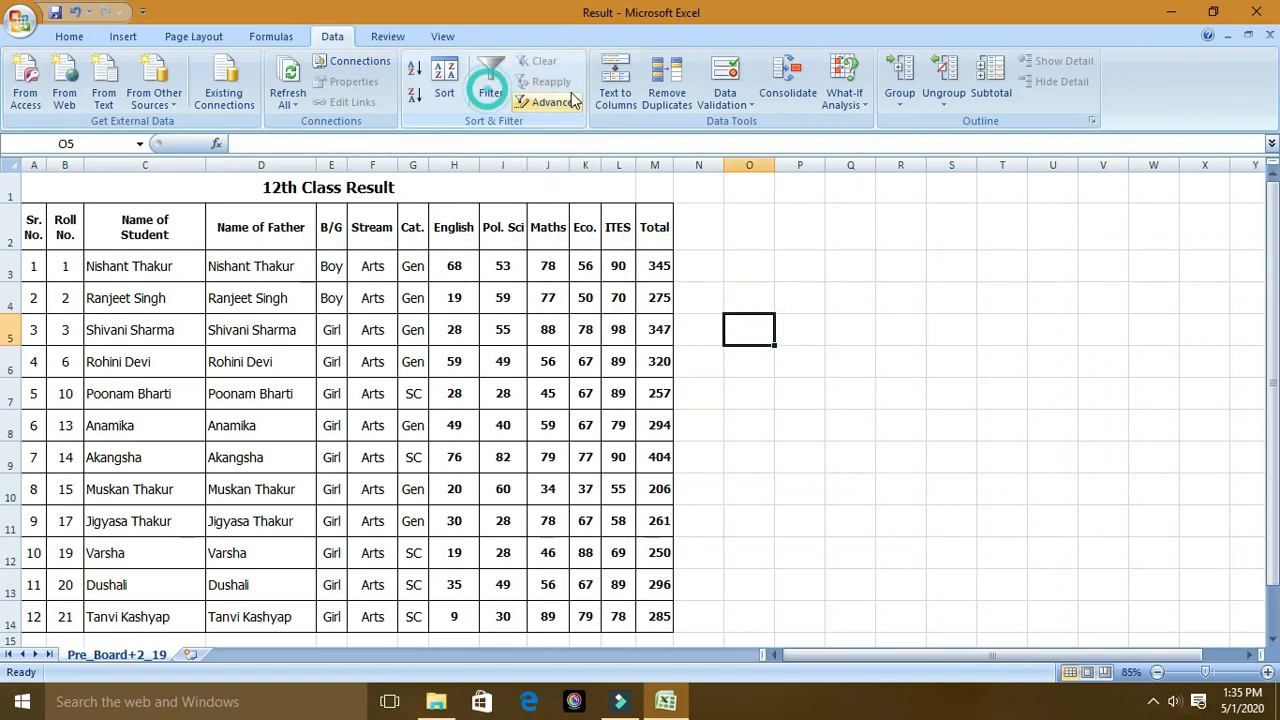
left_click(851, 392)
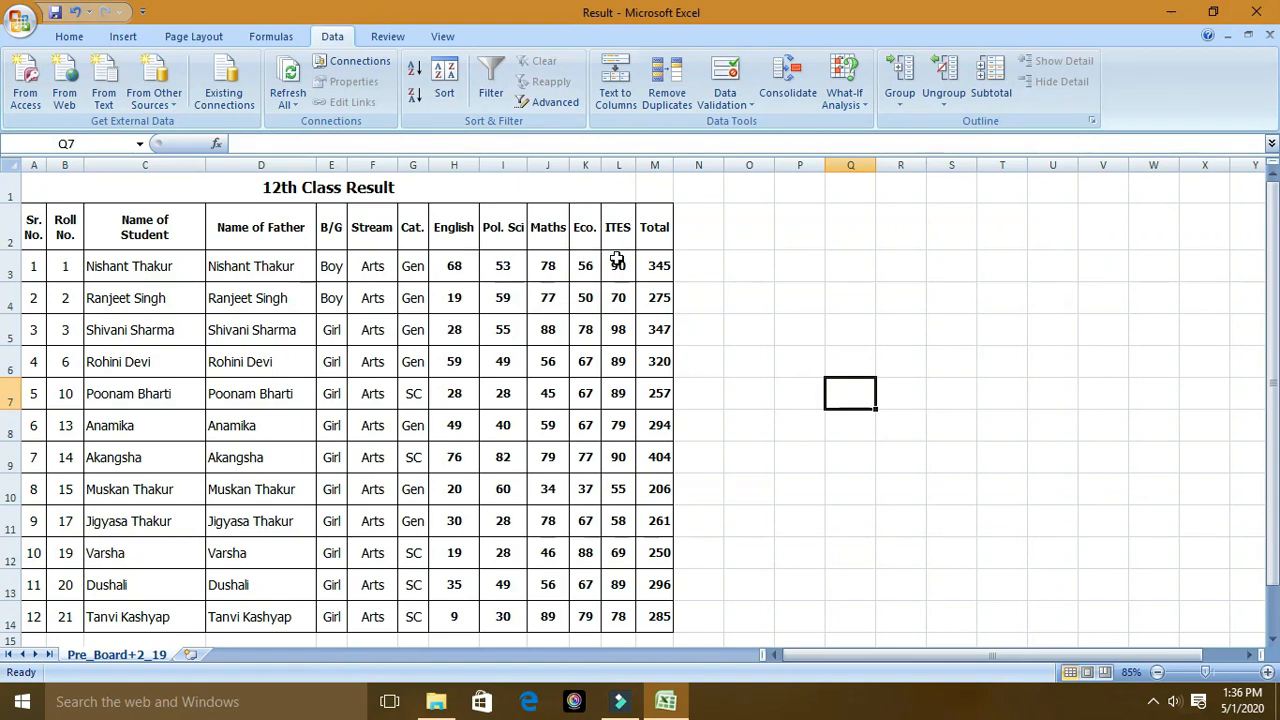
Step: Copy the ITES header and its first mark from L2:L3 to the empty area starting at Q3
left_click_drag(618, 236, 620, 264)
key("ctrl+c")
left_click(828, 262)
key("ctrl+v")
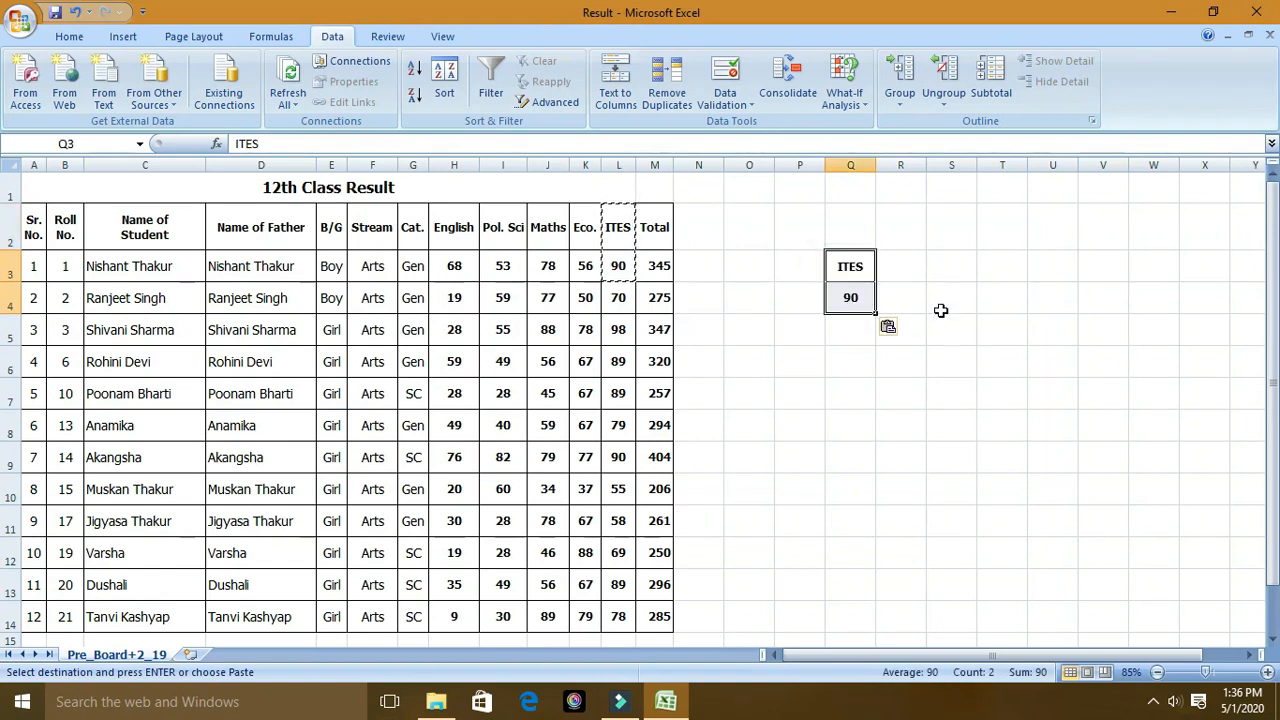
Step: Replace the copied mark in Q4 with the criterion >80
left_click(857, 302)
type(">")
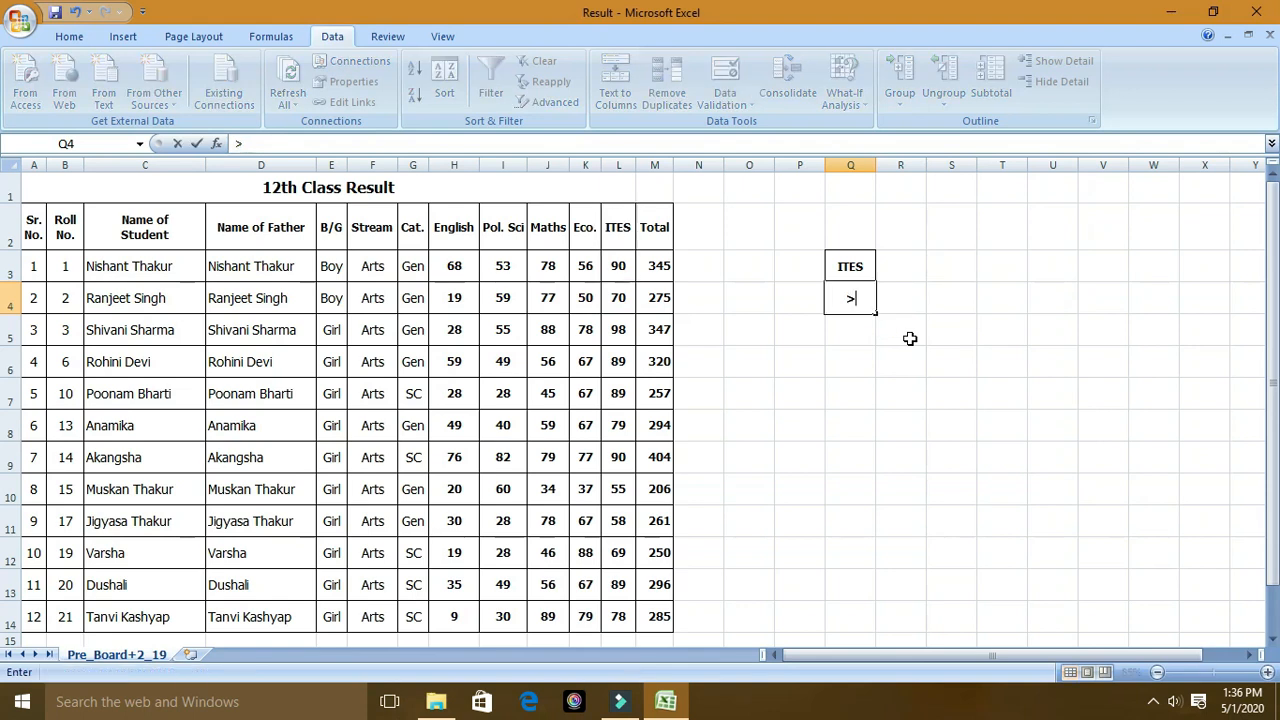
type("80")
left_click(906, 396)
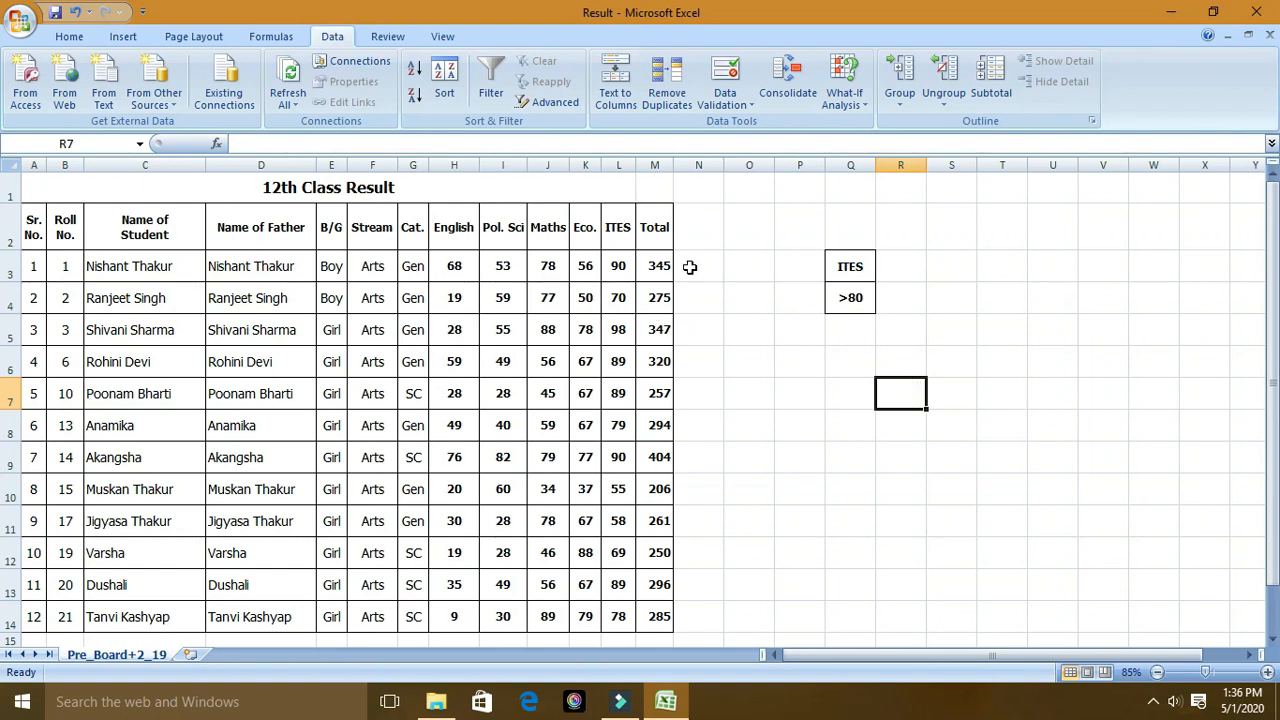
Step: Start an Advanced Filter and set its list range to the ITES column, L2:L14
left_click(553, 101)
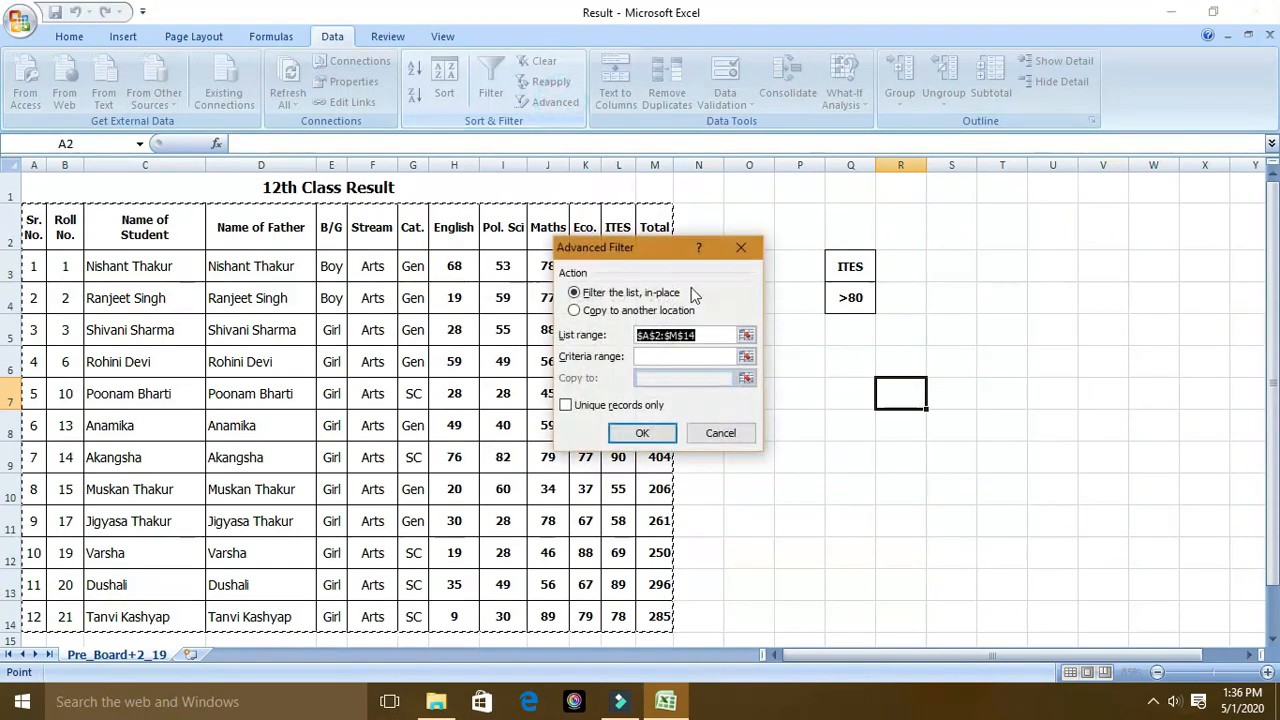
key("BackSpace")
left_click(746, 335)
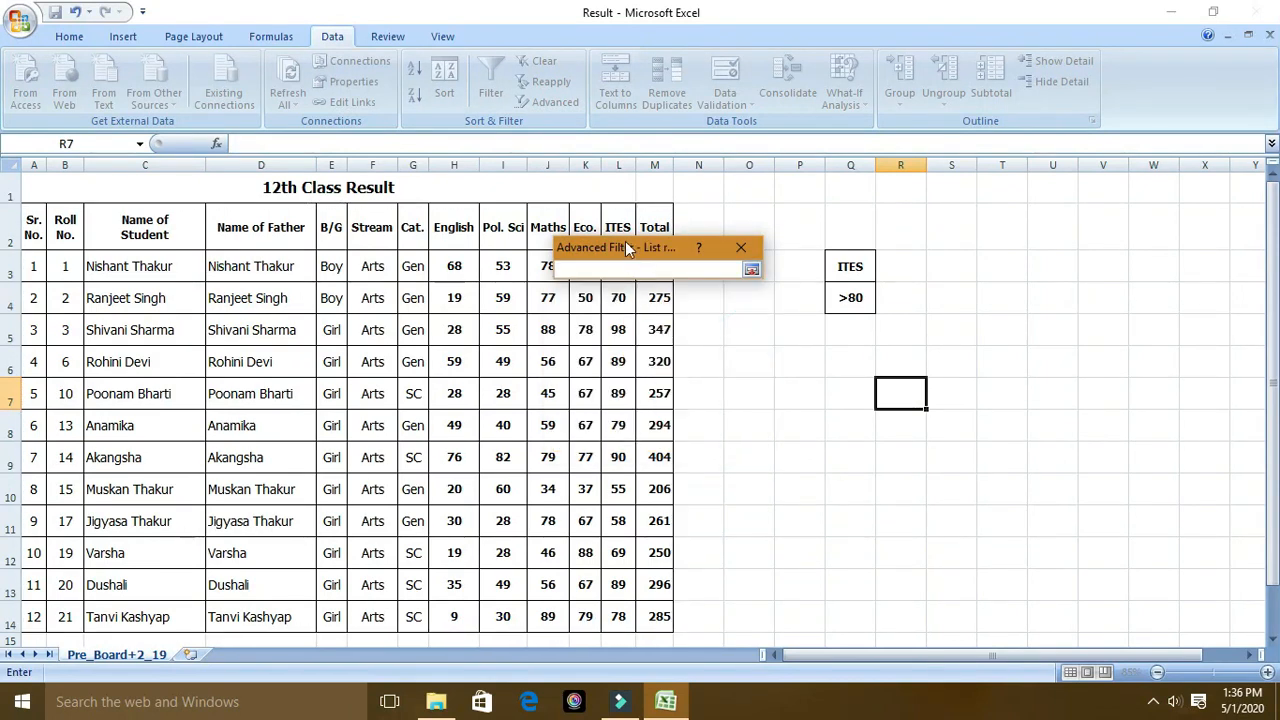
left_click_drag(625, 243, 804, 203)
left_click_drag(620, 232, 617, 543)
left_click(928, 229)
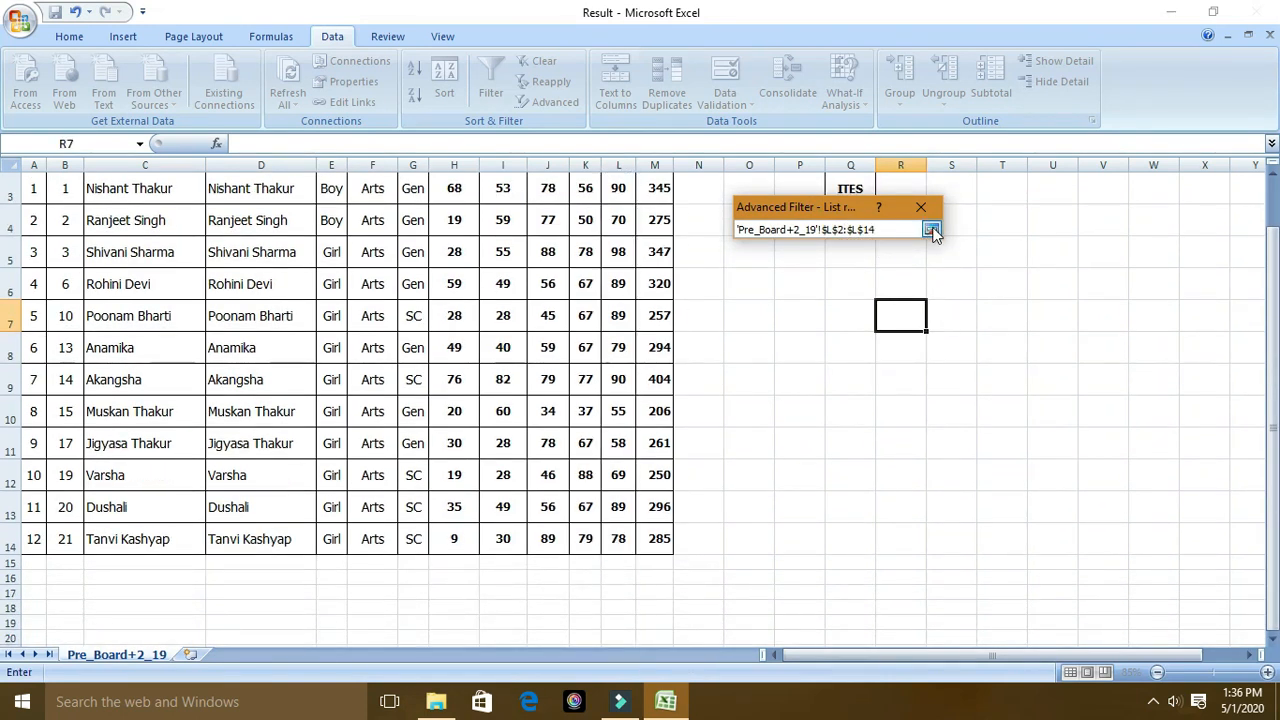
Step: Set the Advanced Filter's criteria range to Q3:Q4
left_click(926, 316)
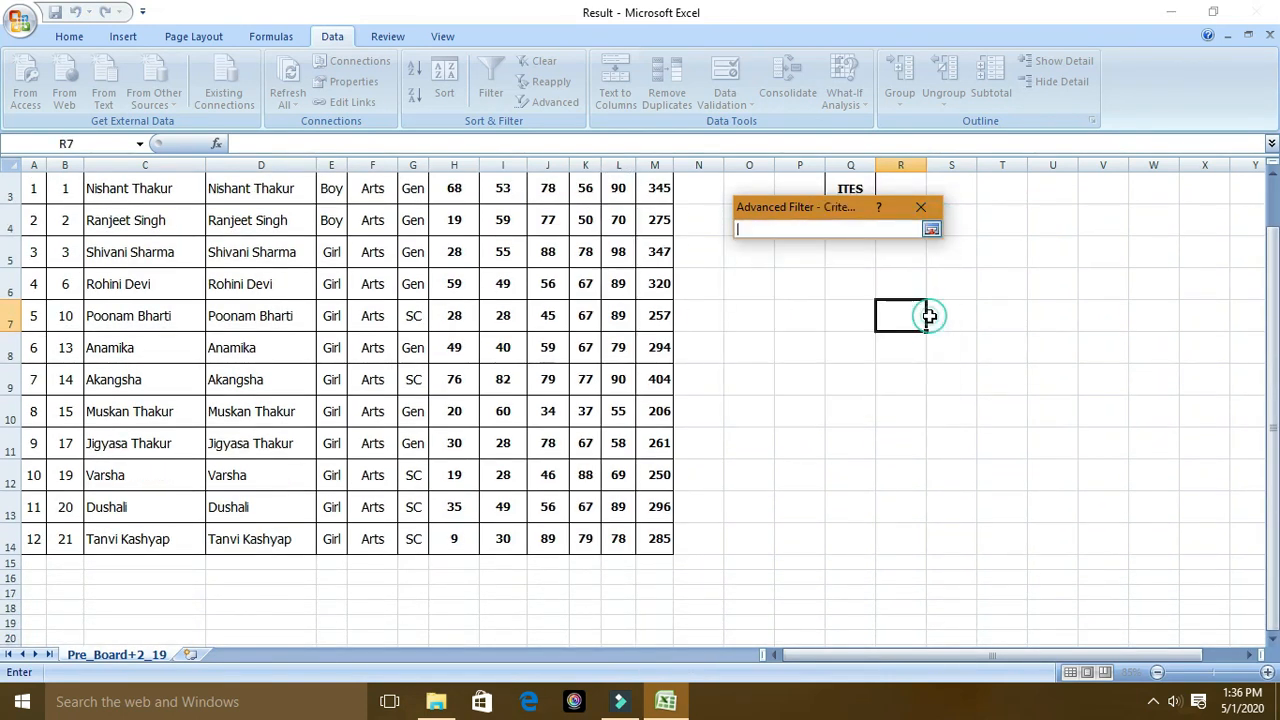
left_click_drag(850, 198, 850, 222)
left_click_drag(925, 462, 866, 265)
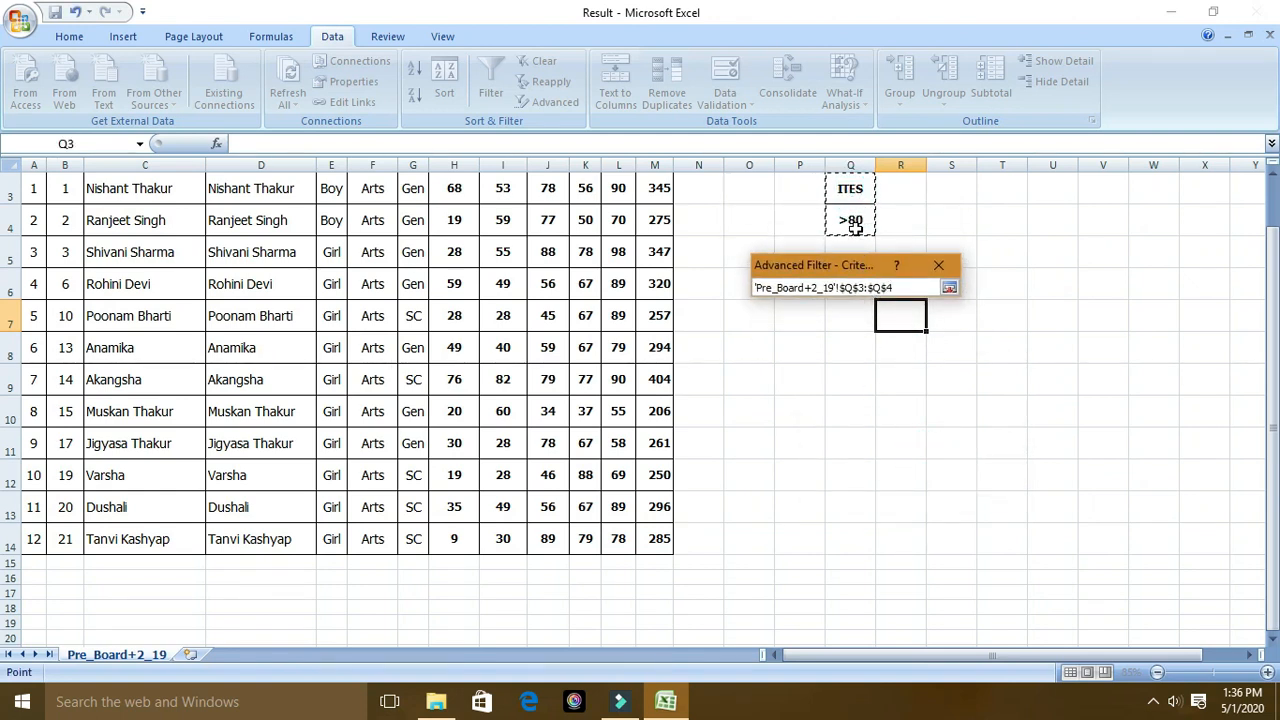
left_click(945, 288)
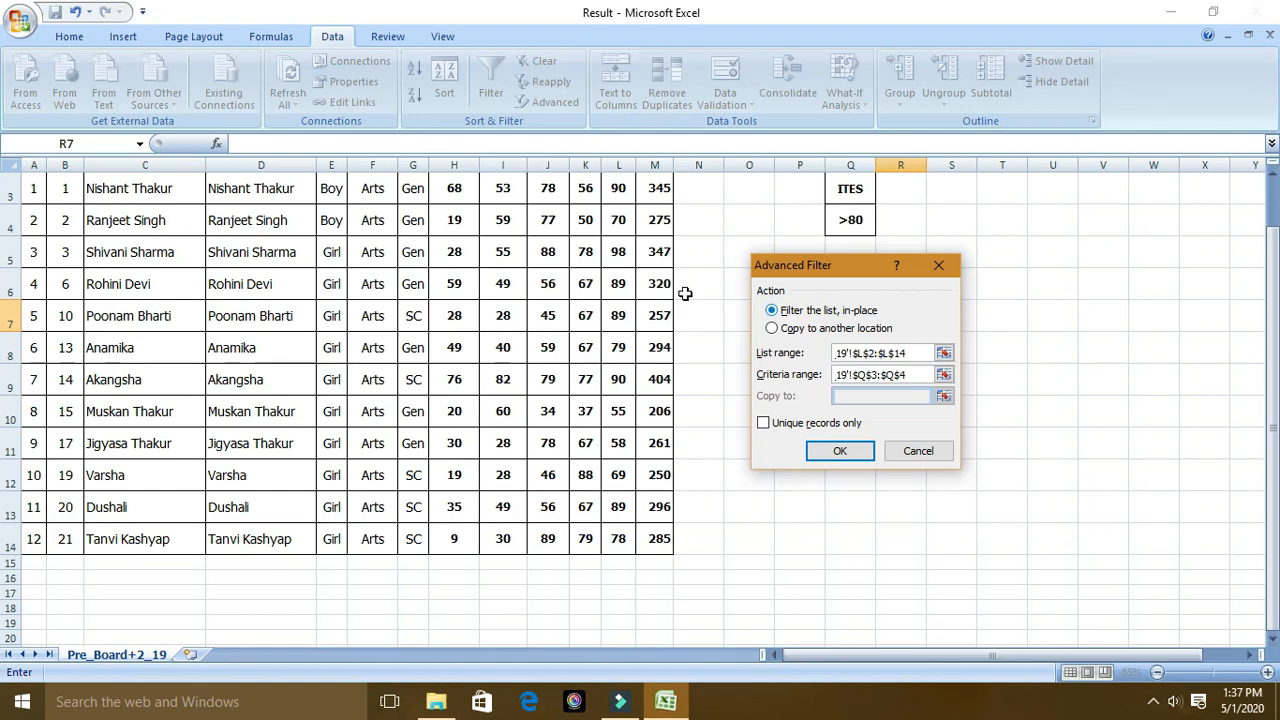
Step: Set the Advanced Filter to copy unique records only to P8:P17 and apply it
left_click(773, 330)
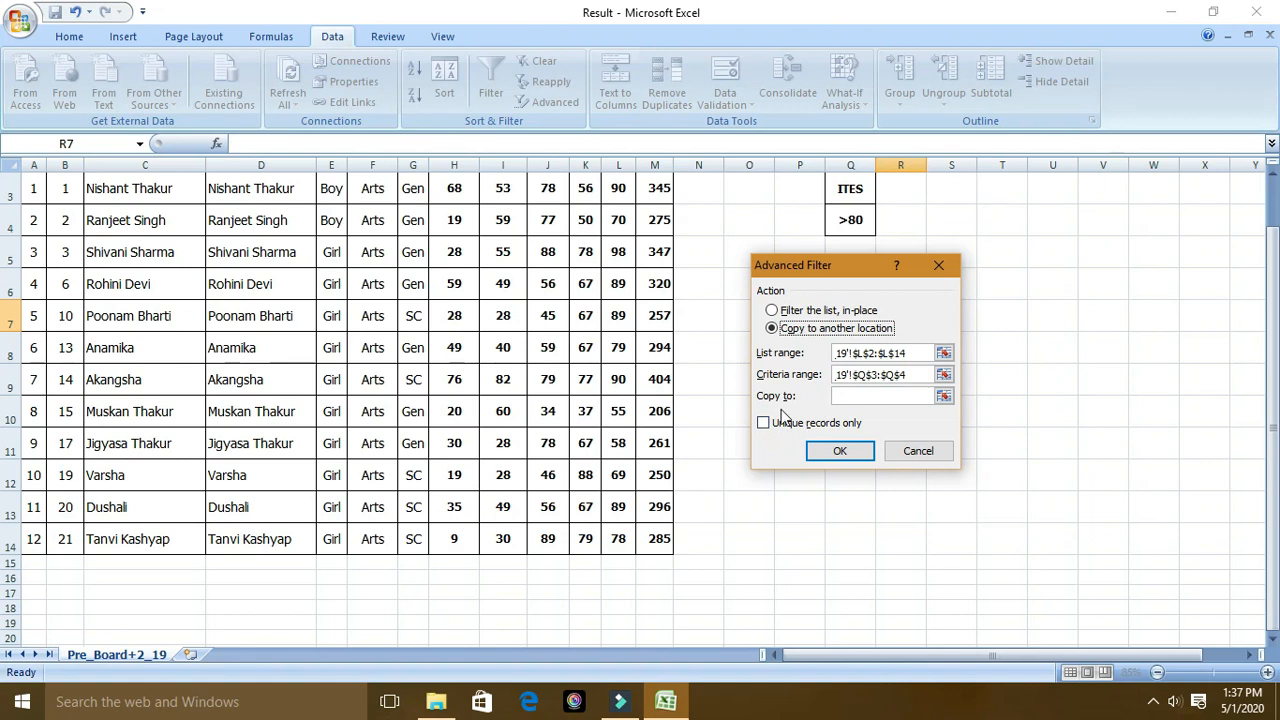
left_click(945, 397)
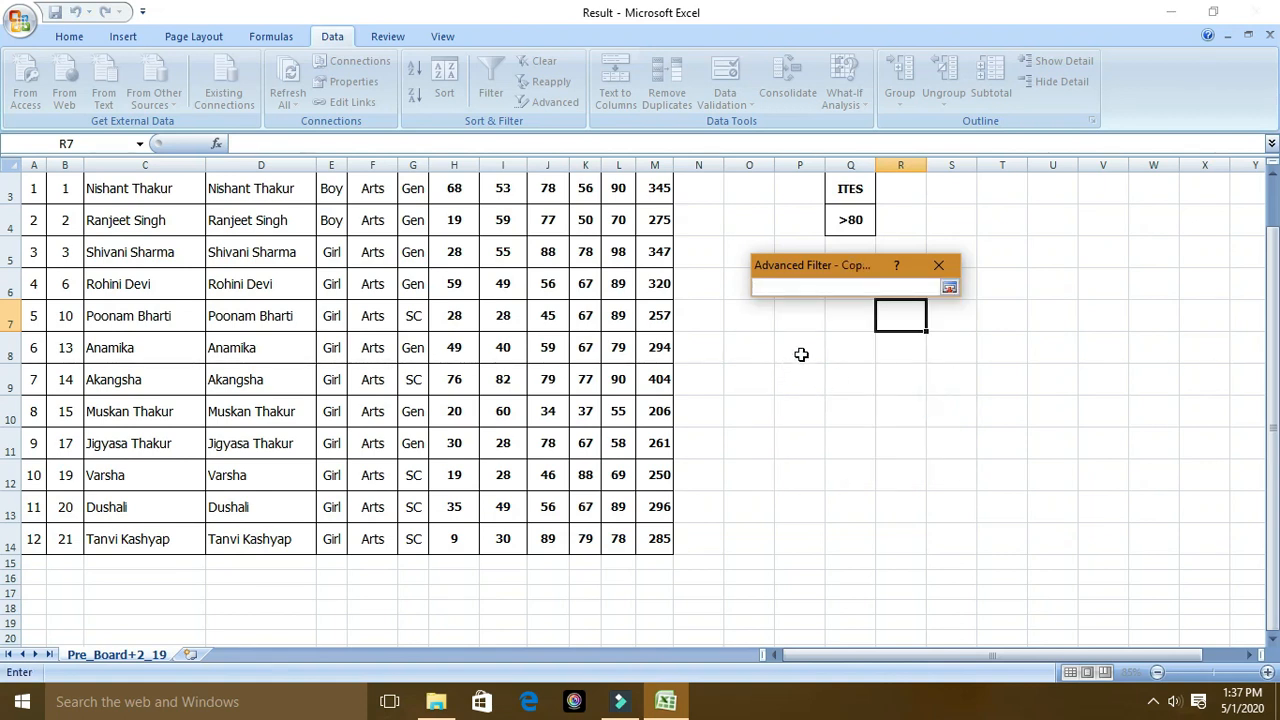
left_click_drag(801, 346, 801, 390)
left_click_drag(799, 507, 806, 596)
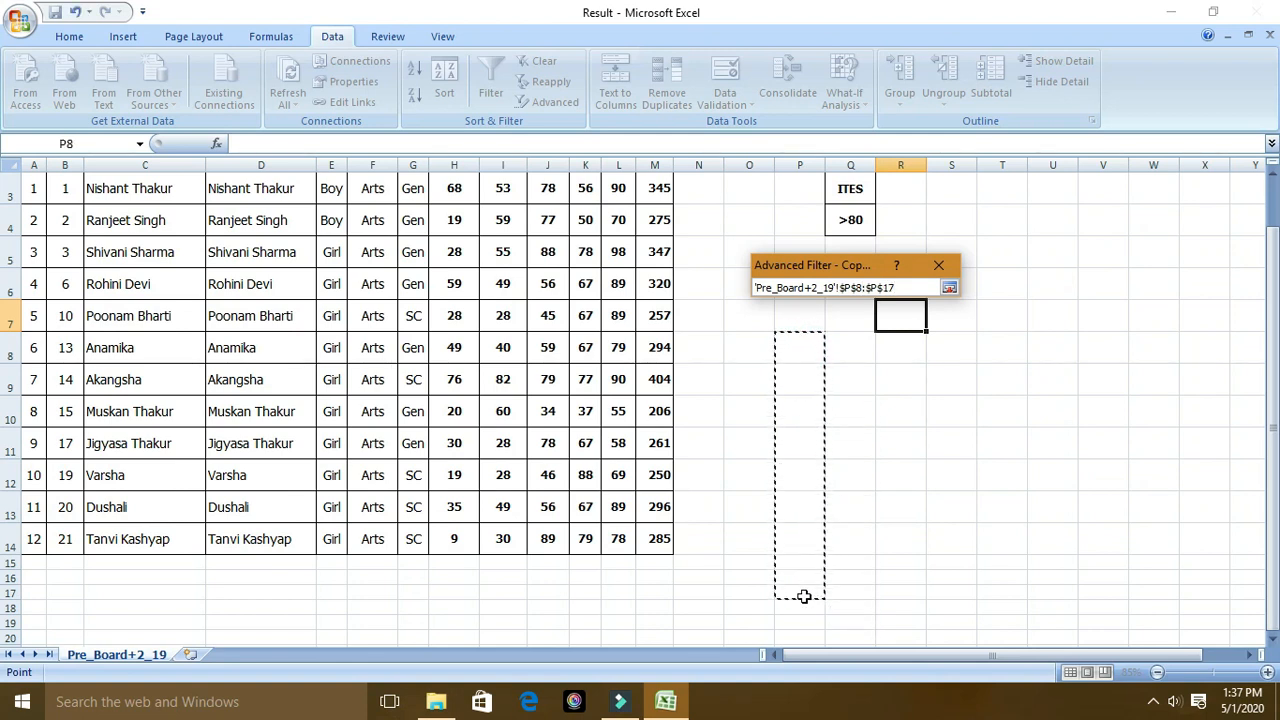
left_click(949, 288)
left_click(765, 424)
left_click(840, 451)
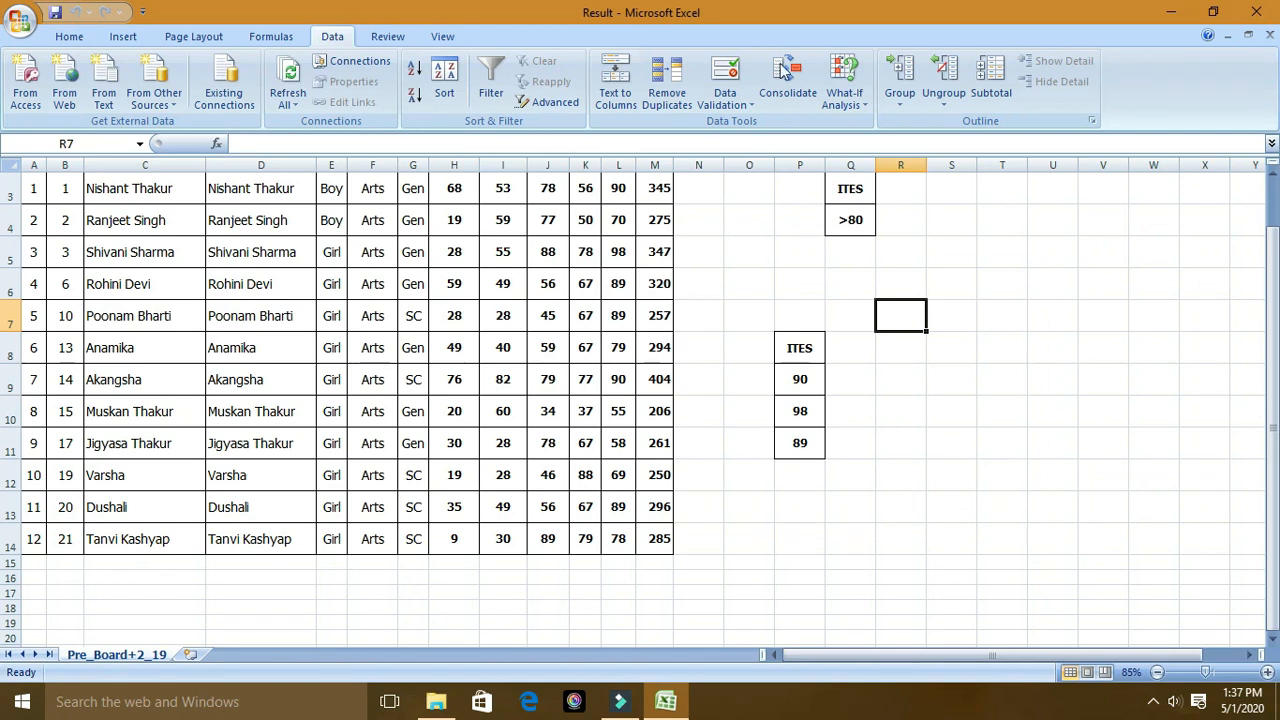
left_click_drag(803, 377, 810, 438)
scroll(790, 470, "up", 1)
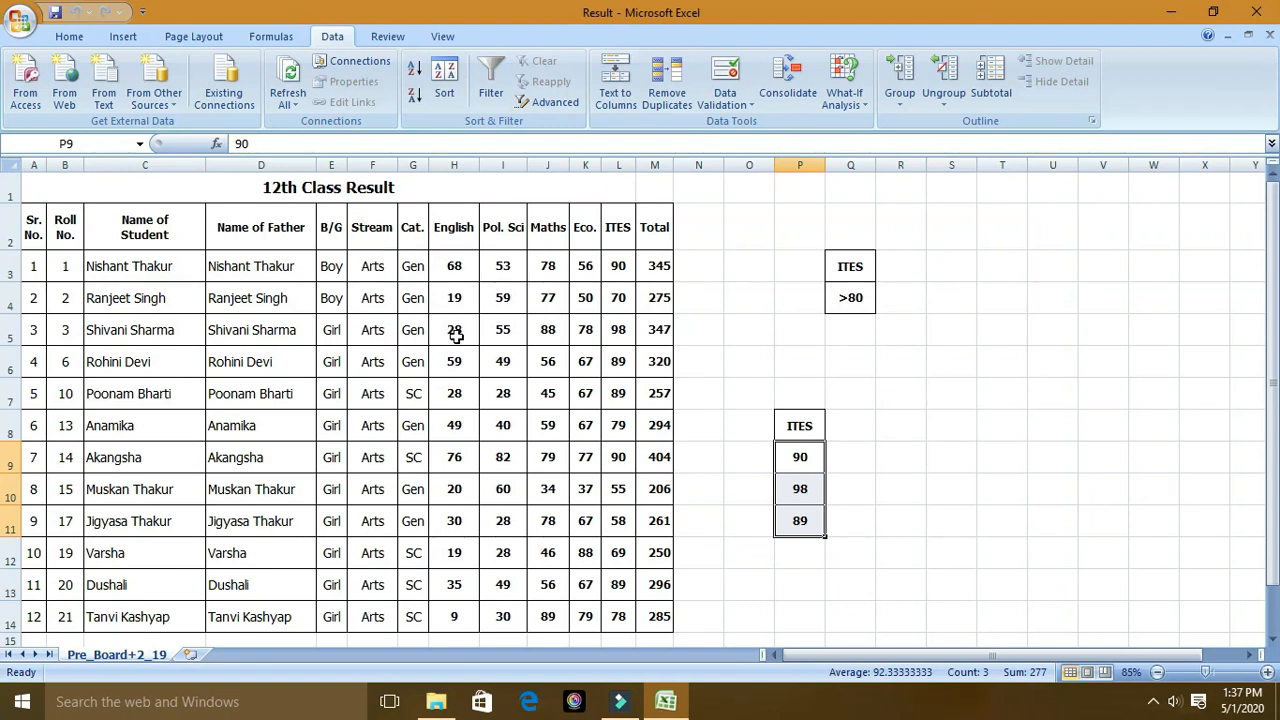
left_click(808, 428)
left_click(934, 428)
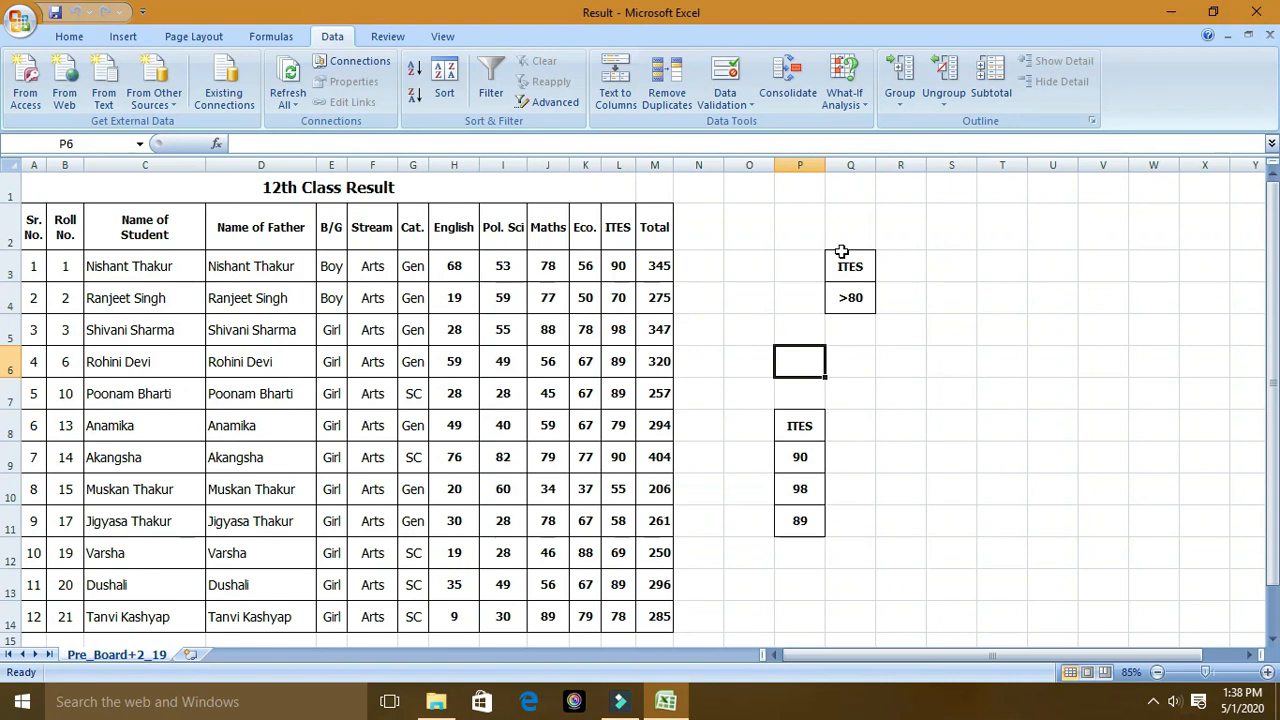
left_click(452, 331)
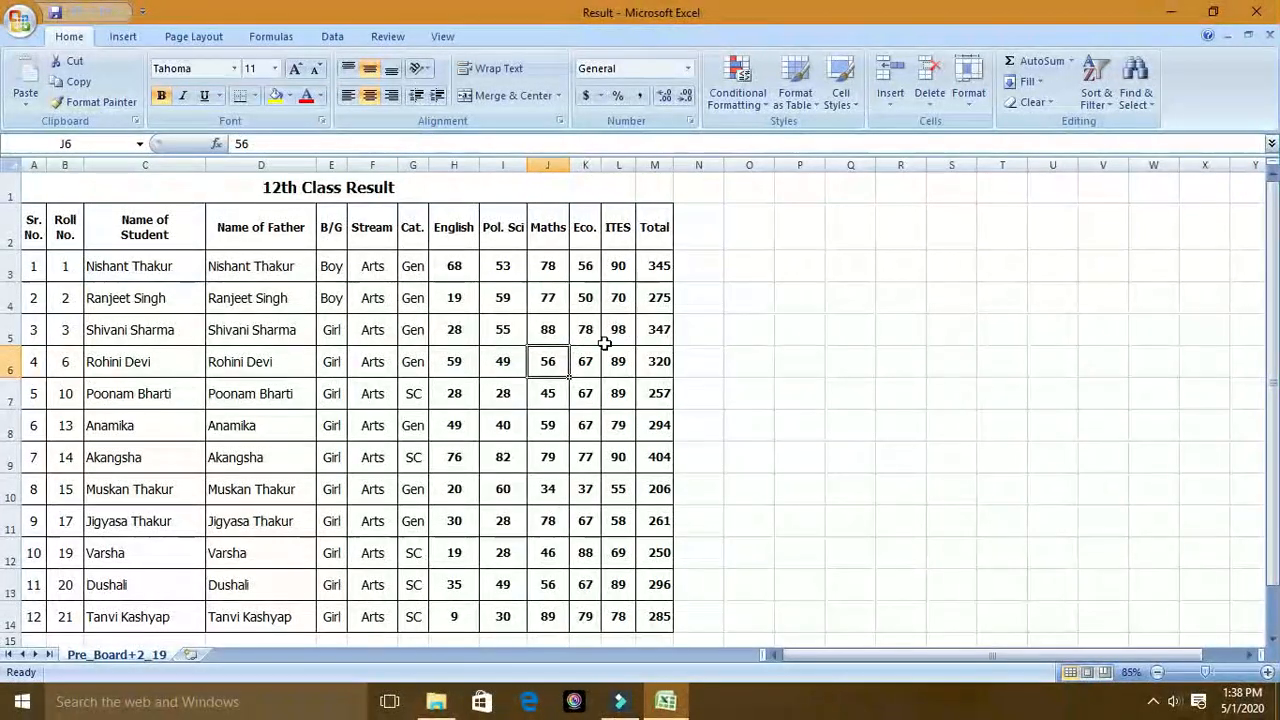
left_click(447, 346)
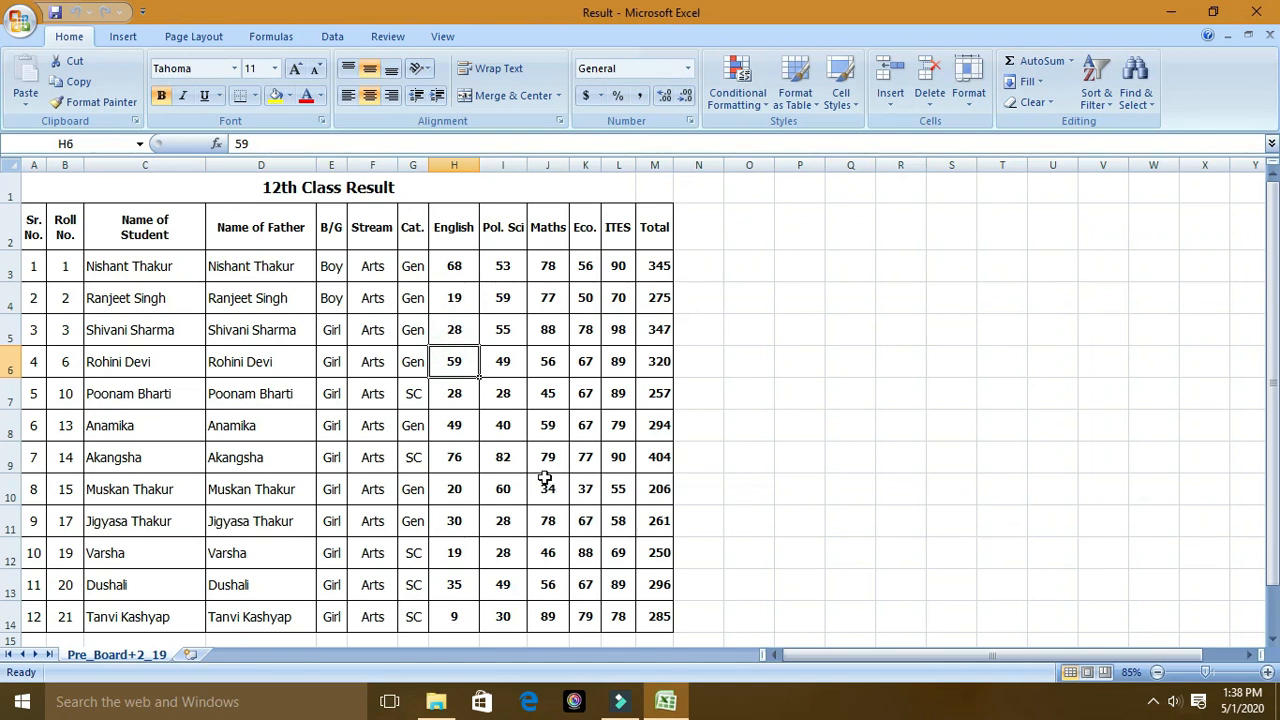
left_click(493, 276)
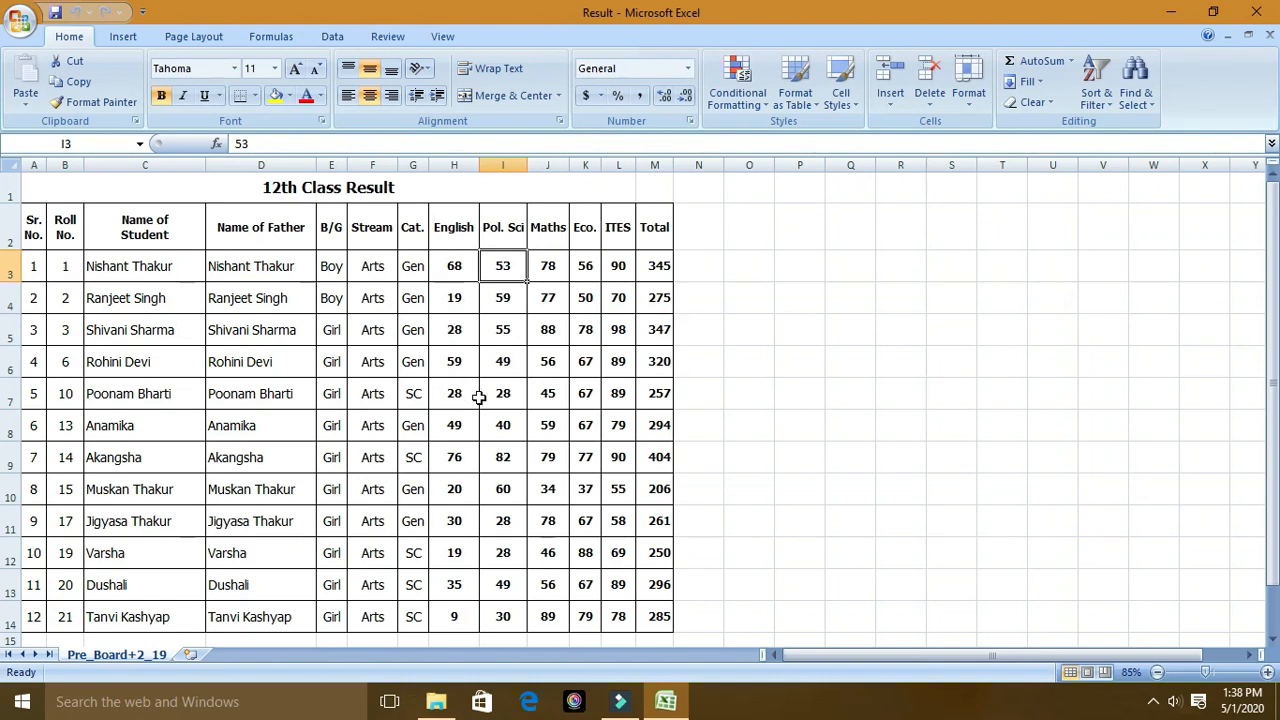
left_click(619, 290)
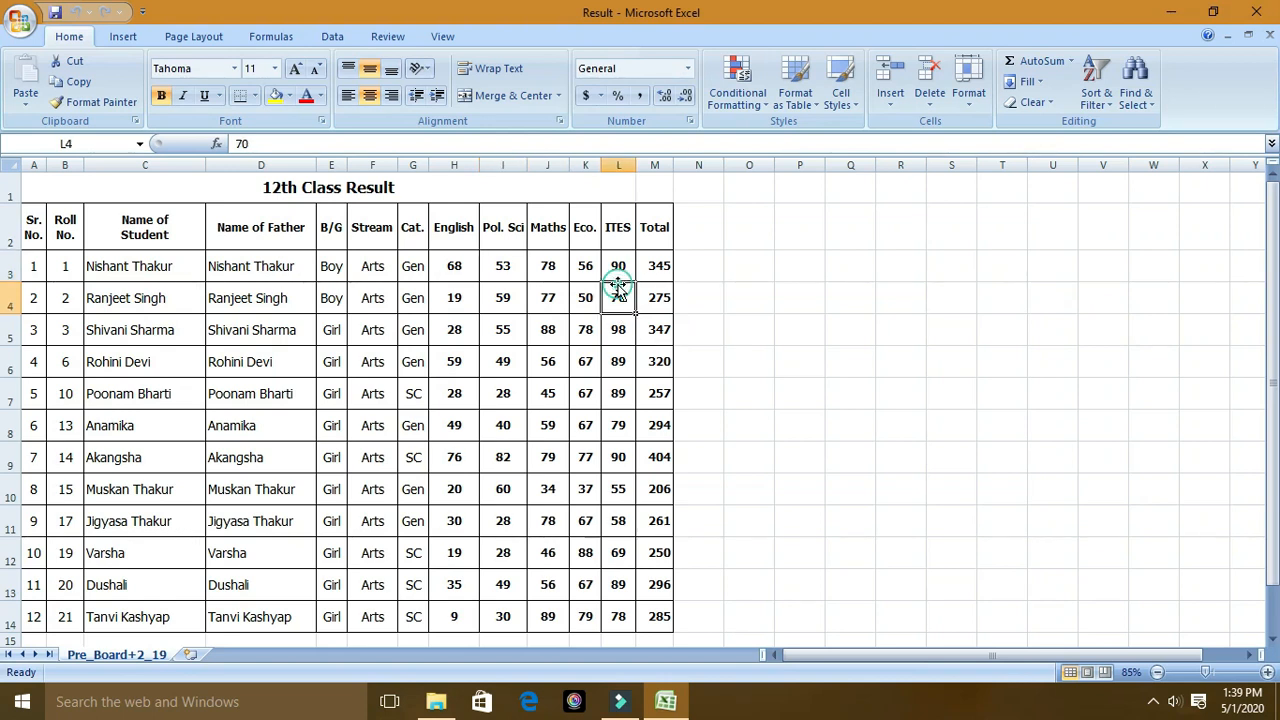
left_click(547, 395)
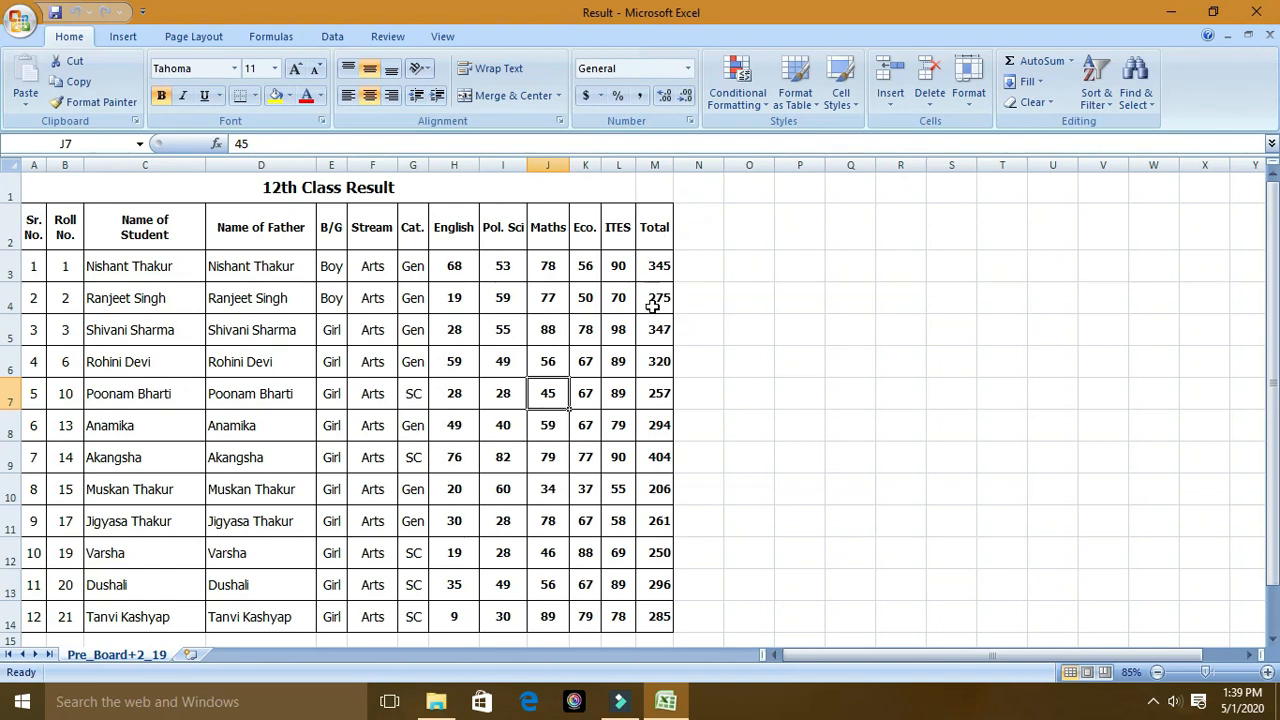
scroll(663, 313, "down", 3)
scroll(663, 313, "up", 3)
scroll(670, 434, "down", 3)
scroll(670, 434, "up", 3)
scroll(657, 506, "down", 2)
scroll(657, 574, "up", 2)
left_click(651, 379)
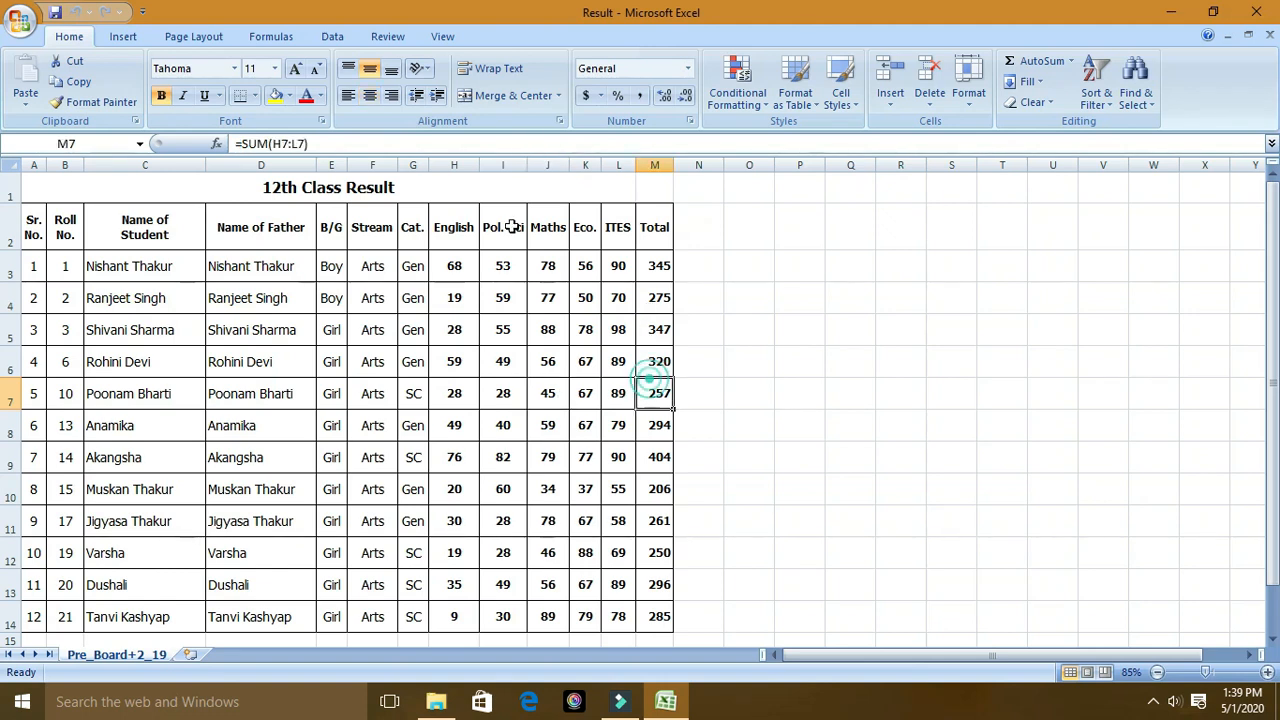
Step: Start a custom sort of the result table and choose Total as the column to sort by
left_click(514, 325)
left_click(334, 37)
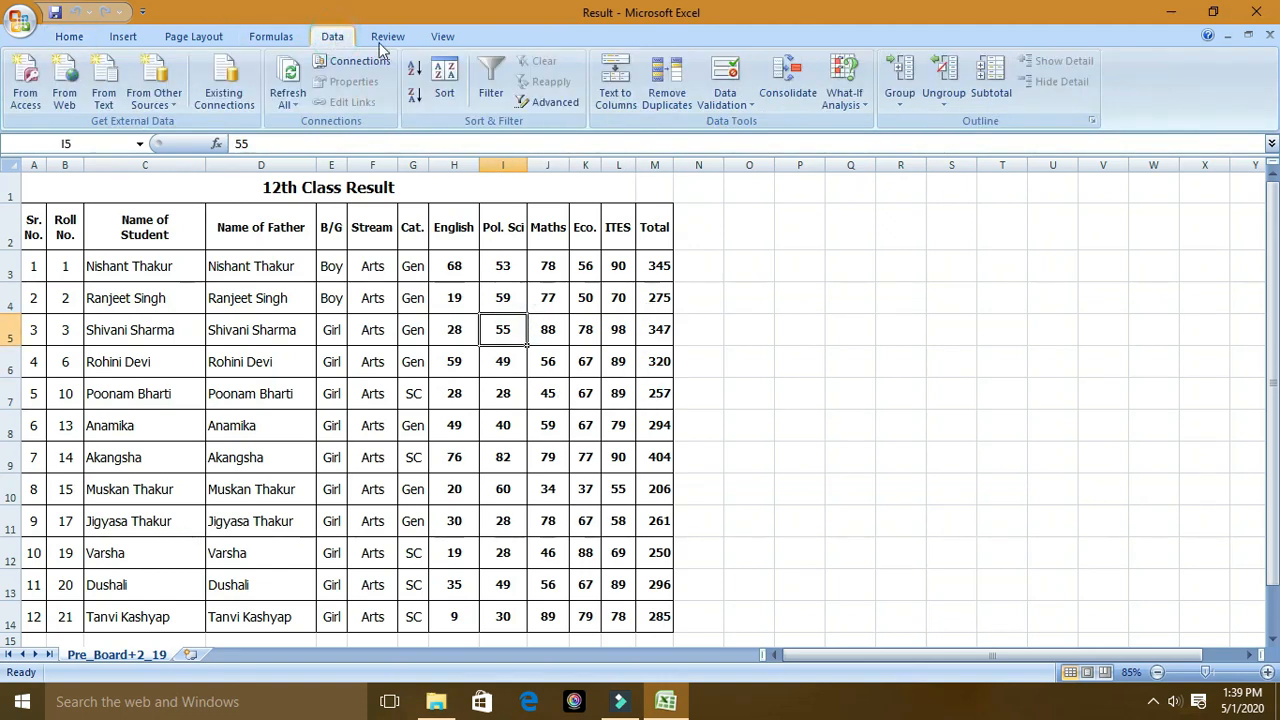
left_click(441, 88)
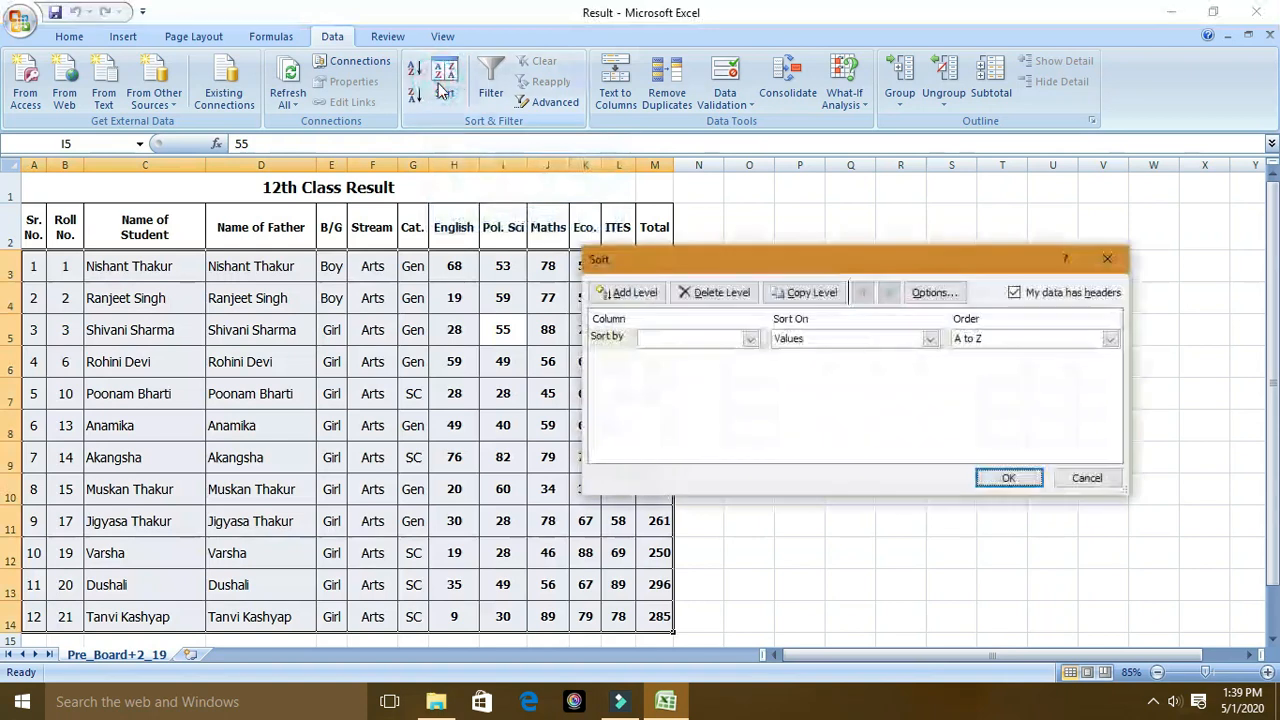
left_click_drag(658, 259, 637, 187)
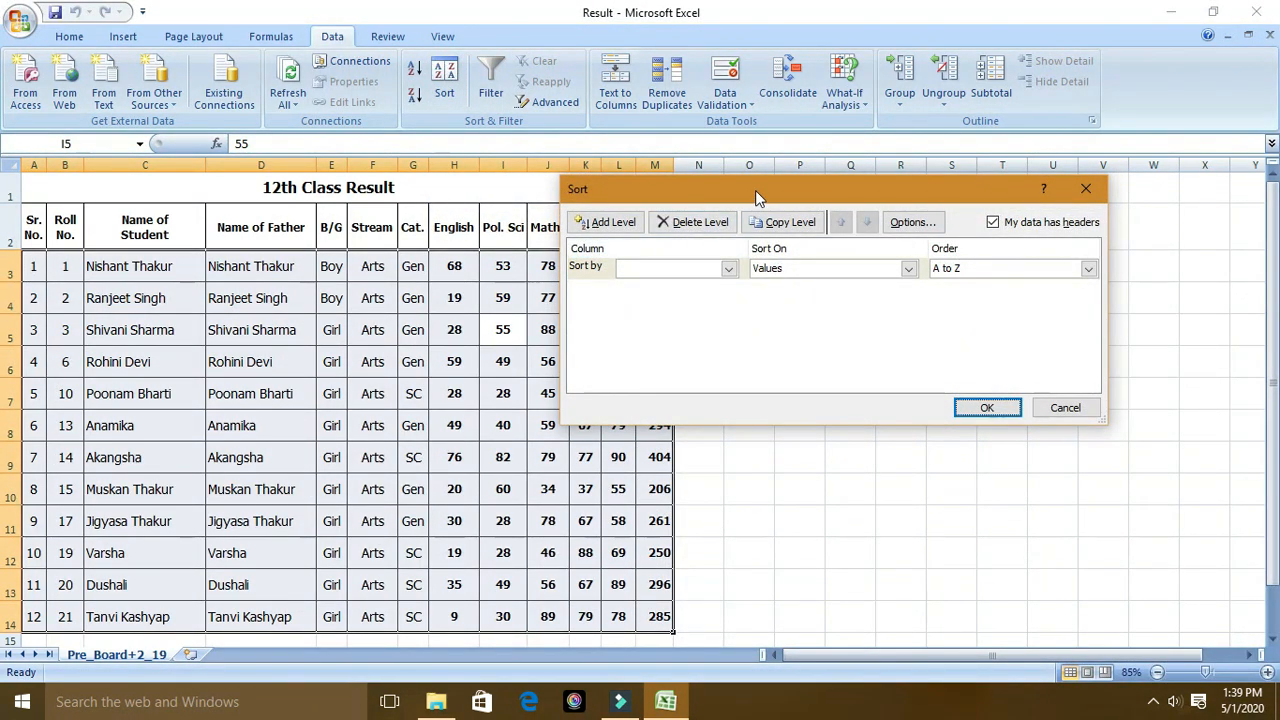
left_click_drag(755, 190, 838, 305)
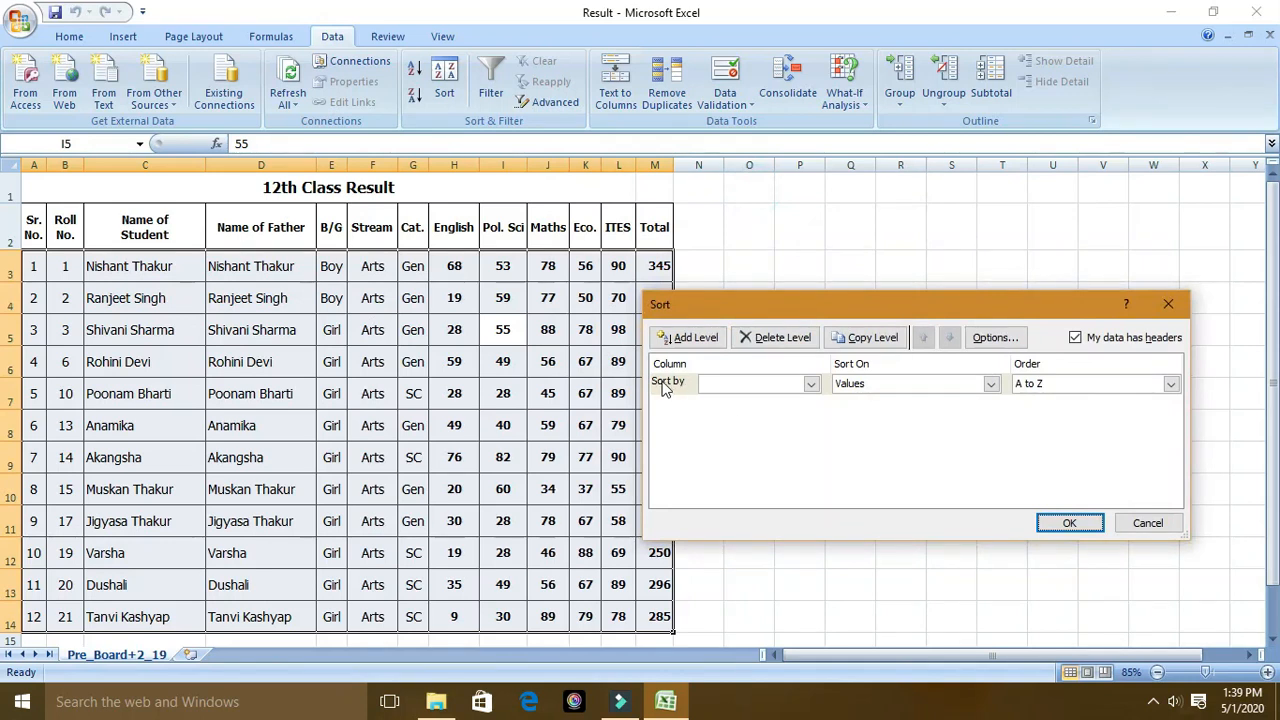
left_click(811, 385)
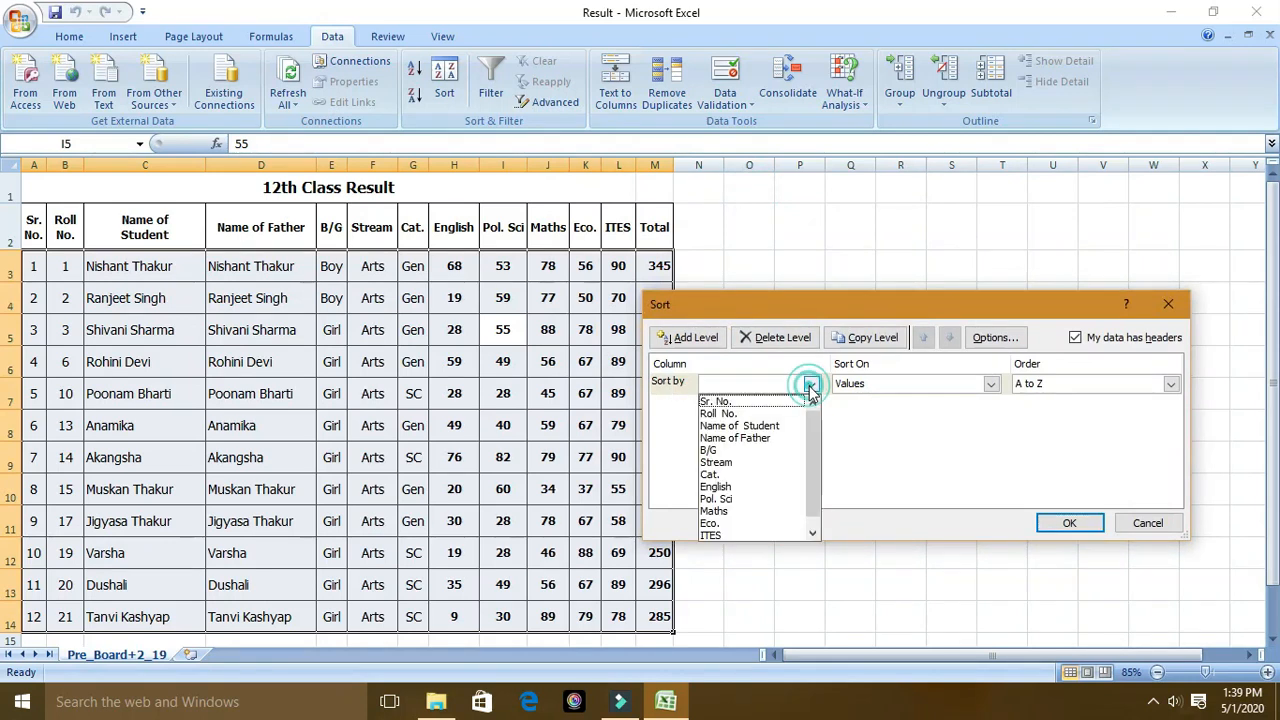
scroll(811, 398, "down", 1)
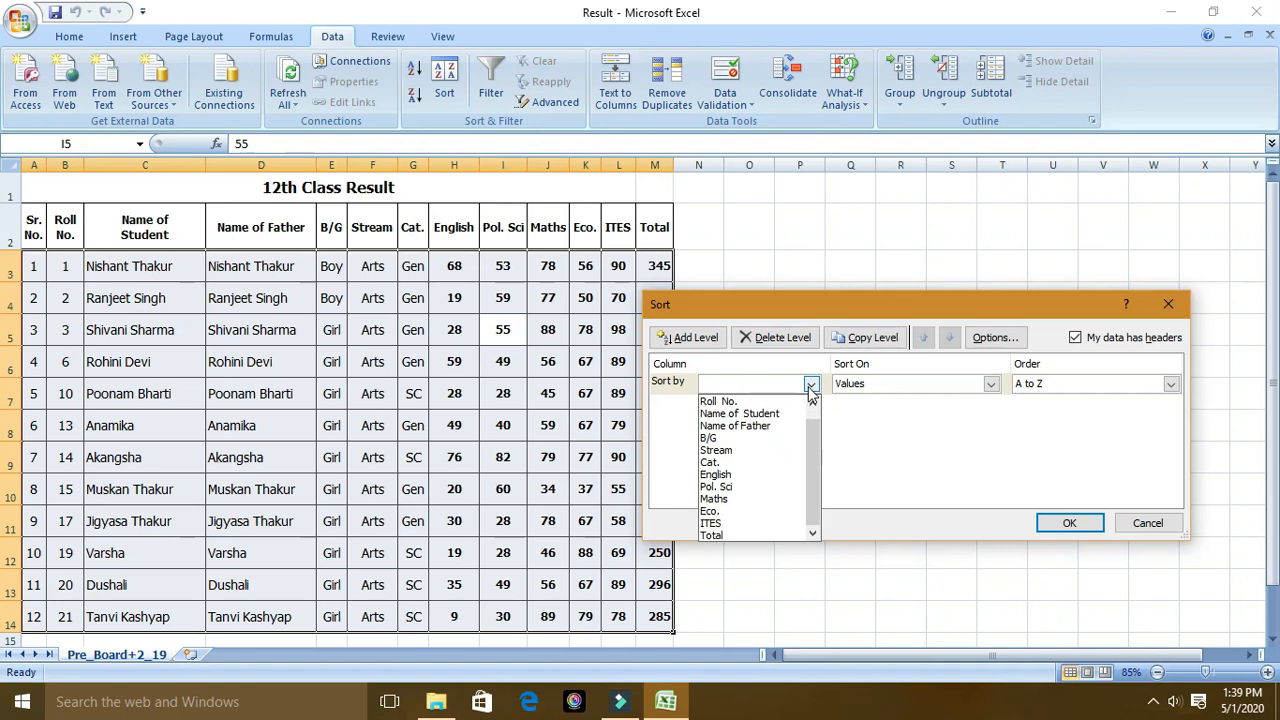
left_click(755, 535)
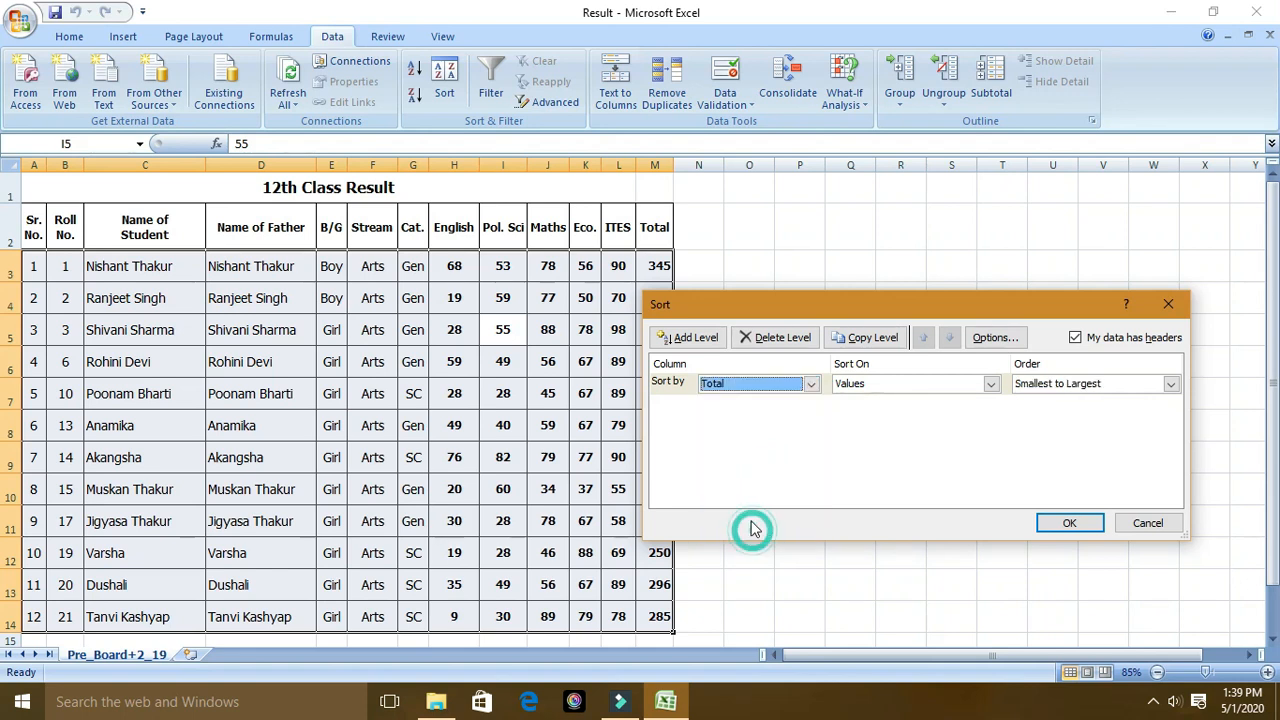
Step: Set the sort order for Total to Largest to Smallest and apply the sort
left_click_drag(880, 304, 548, 218)
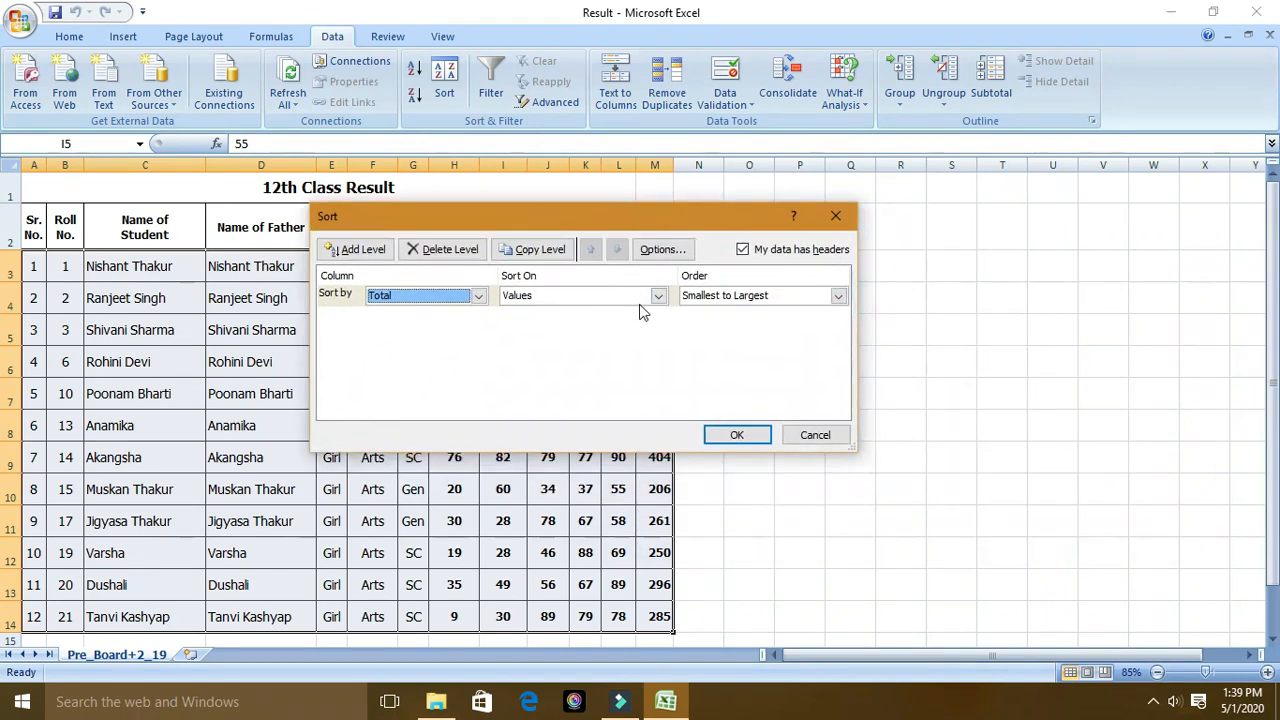
left_click(760, 298)
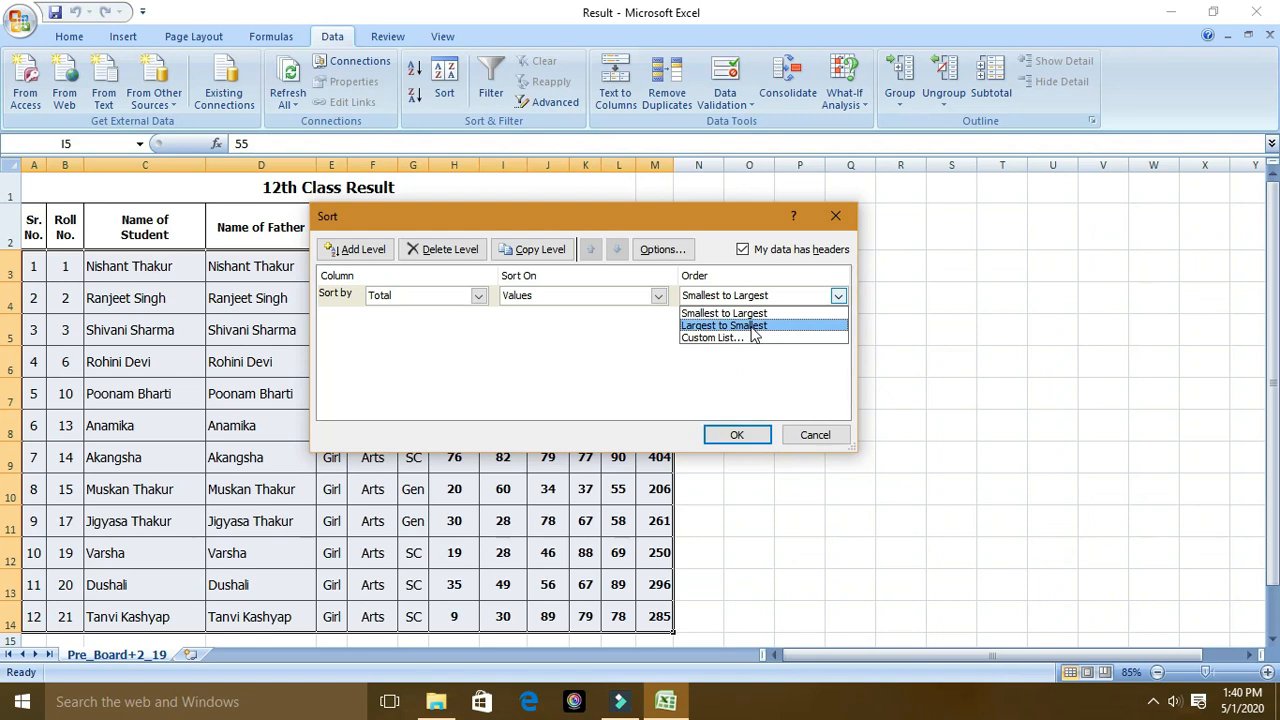
left_click(755, 325)
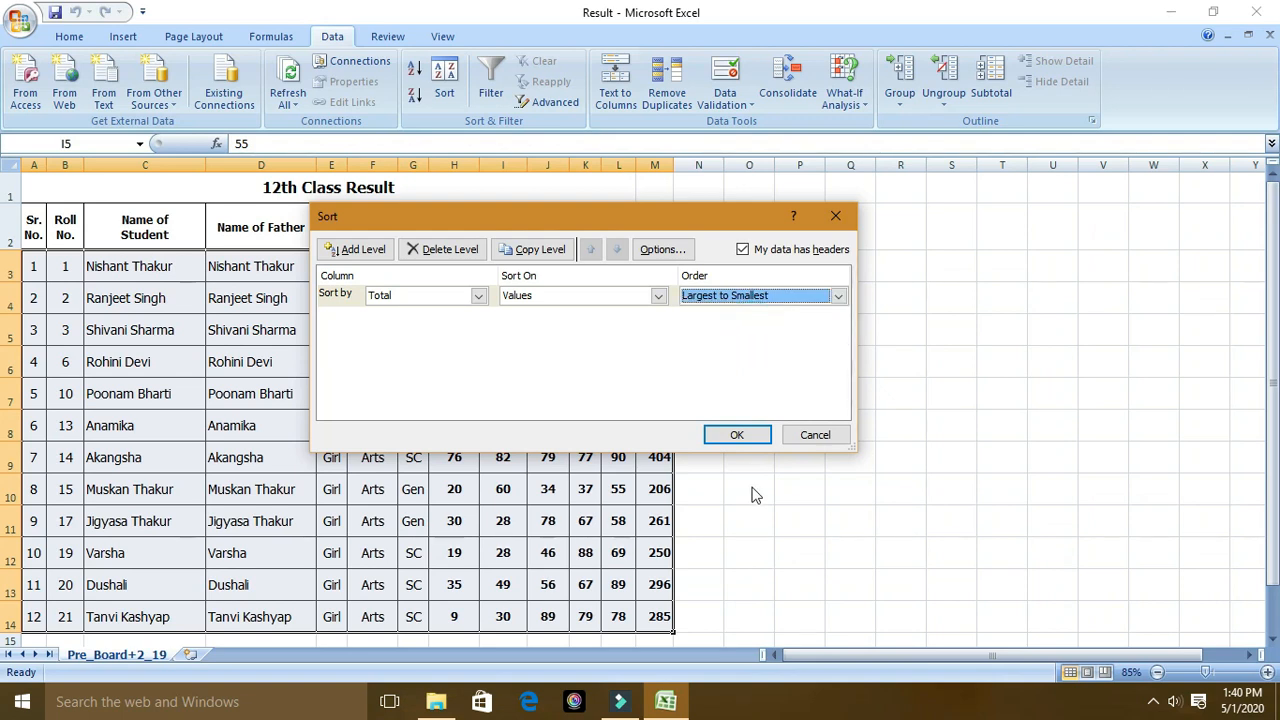
left_click(737, 435)
Step: Examine the values down the Total column to check the order of the sorted rows
left_click(660, 267)
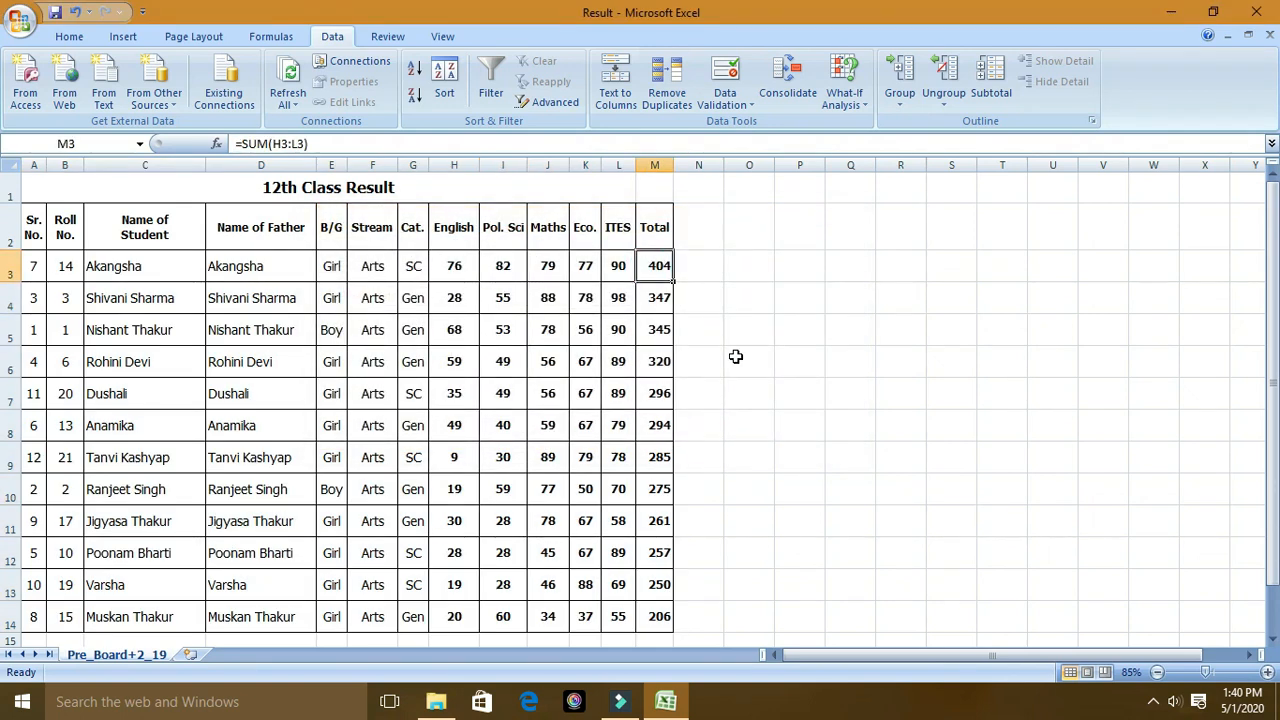
left_click(665, 300)
left_click(659, 331)
left_click(659, 362)
left_click(660, 394)
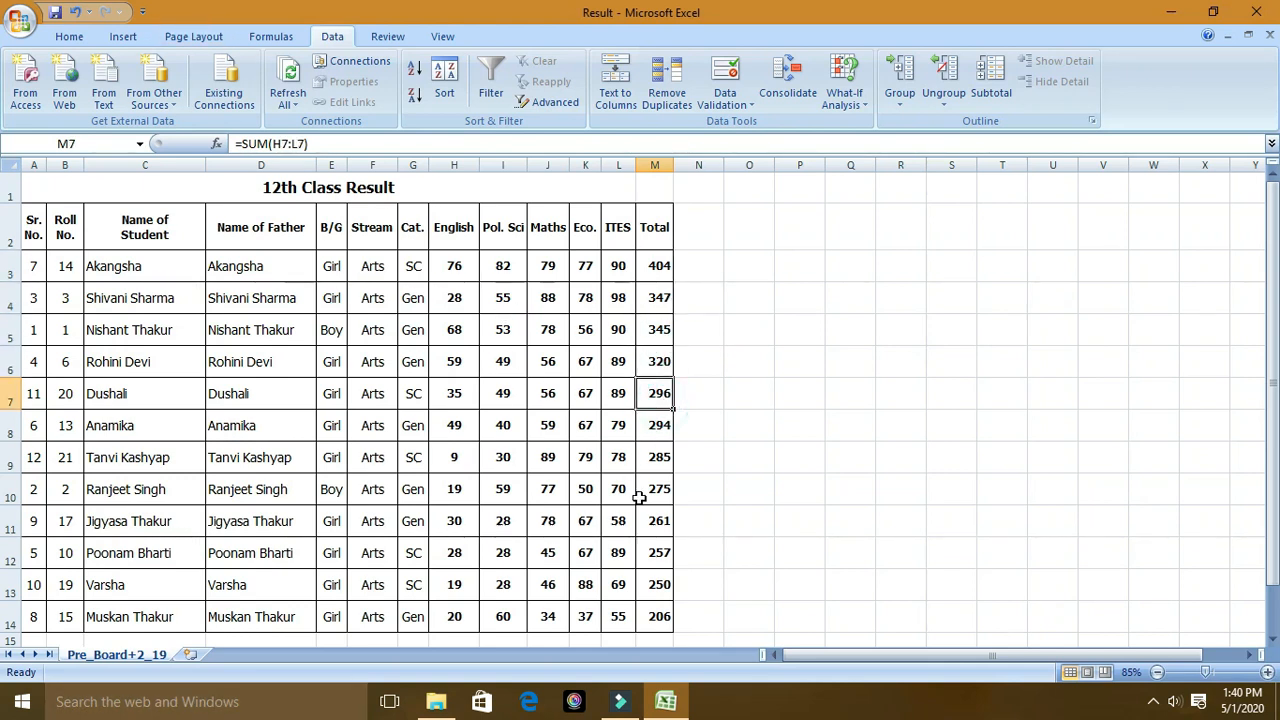
scroll(638, 496, "down", 4)
scroll(641, 500, "up", 3)
scroll(667, 524, "up", 1)
left_click(498, 391)
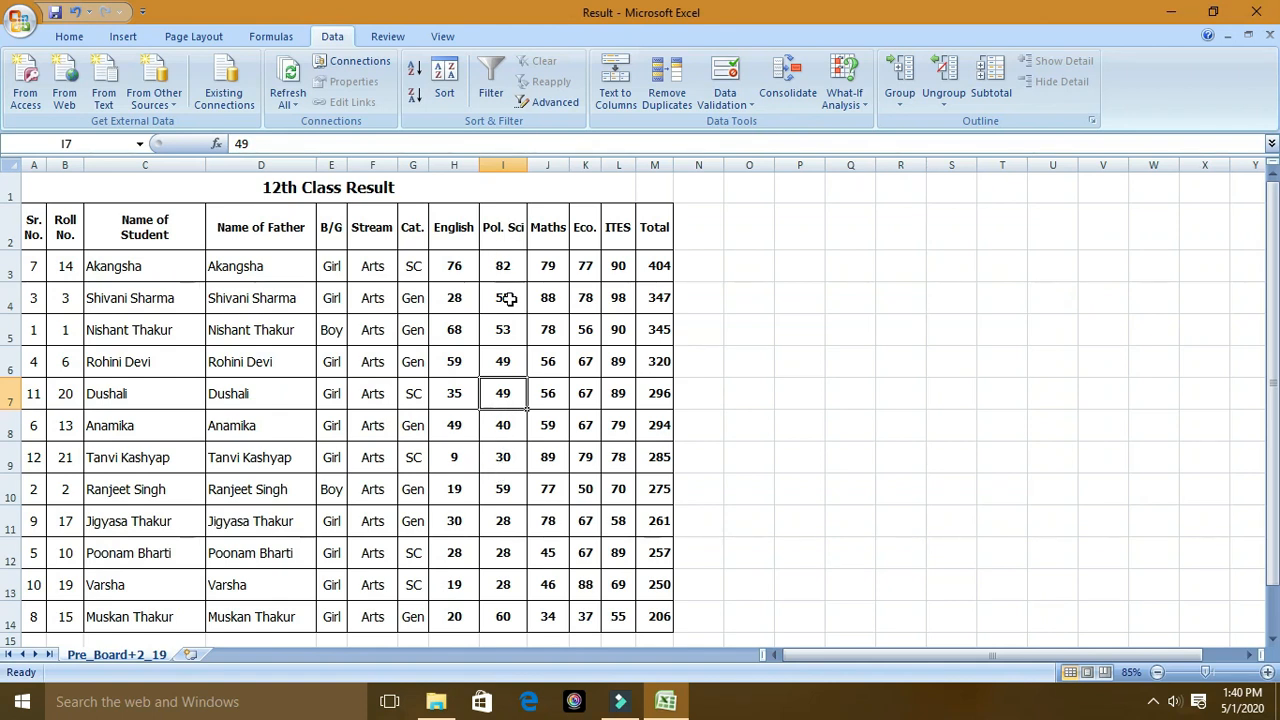
left_click(510, 244)
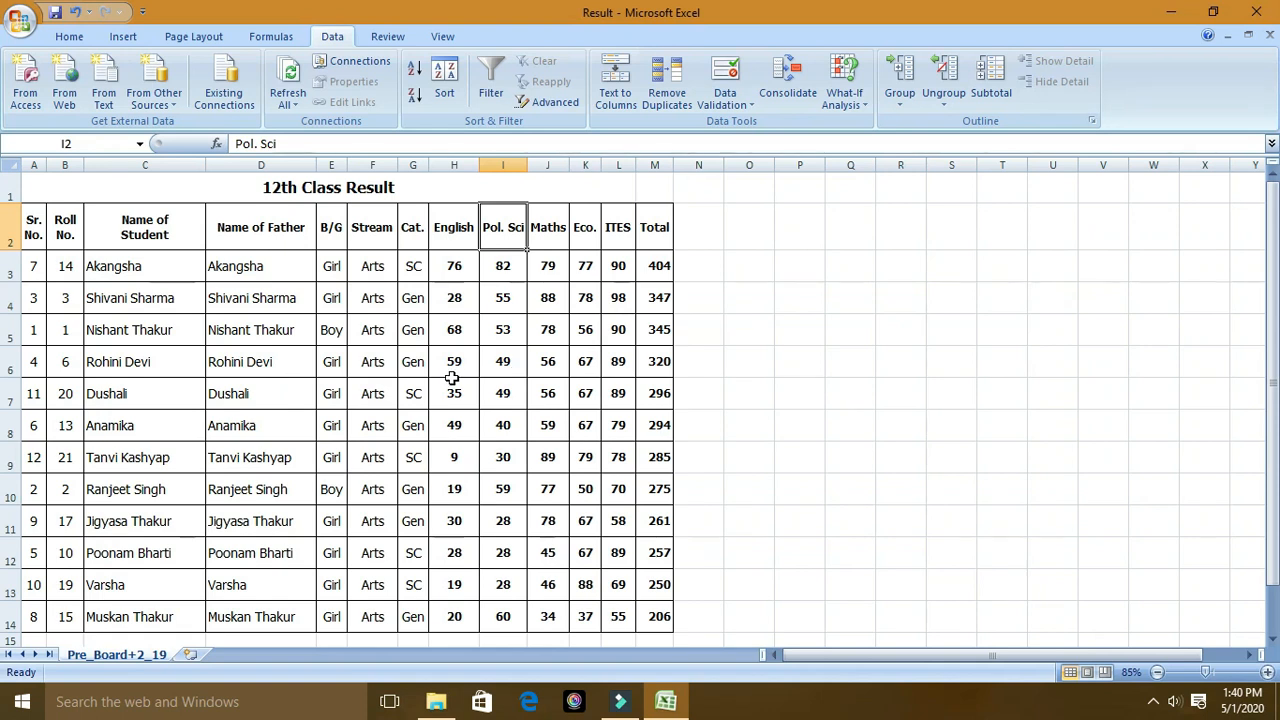
left_click(449, 334)
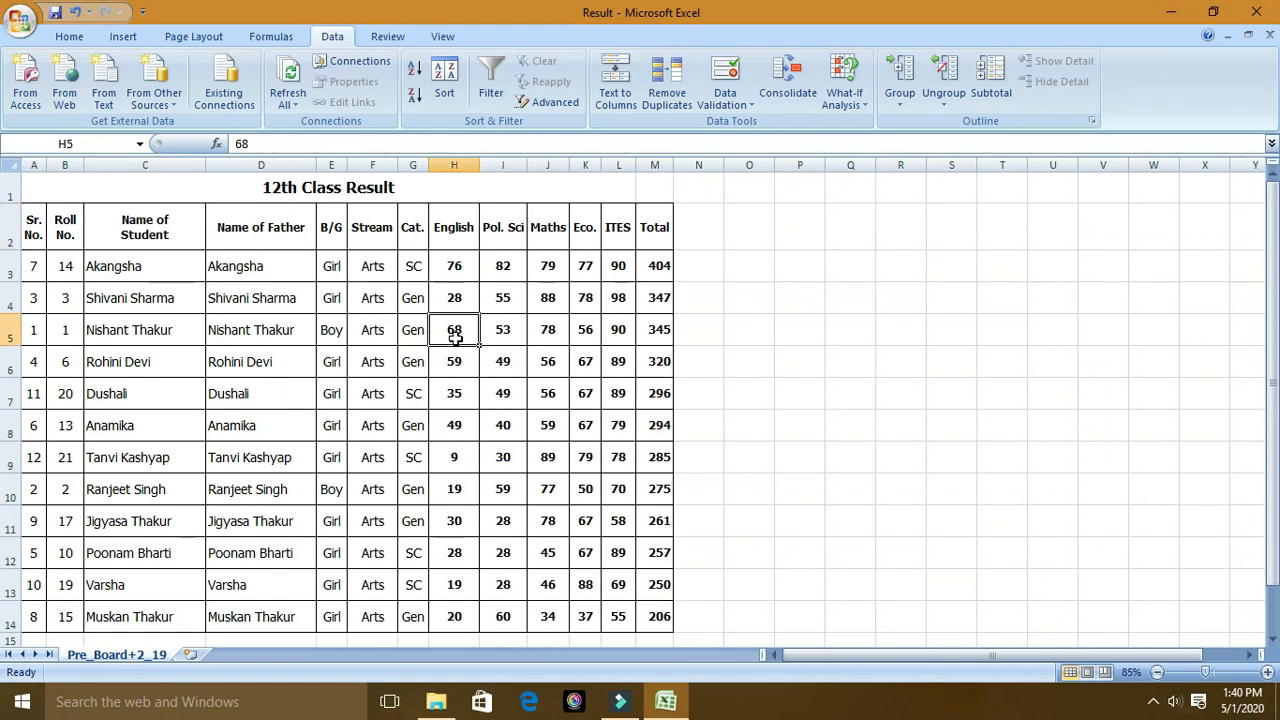
left_click_drag(391, 402, 391, 412)
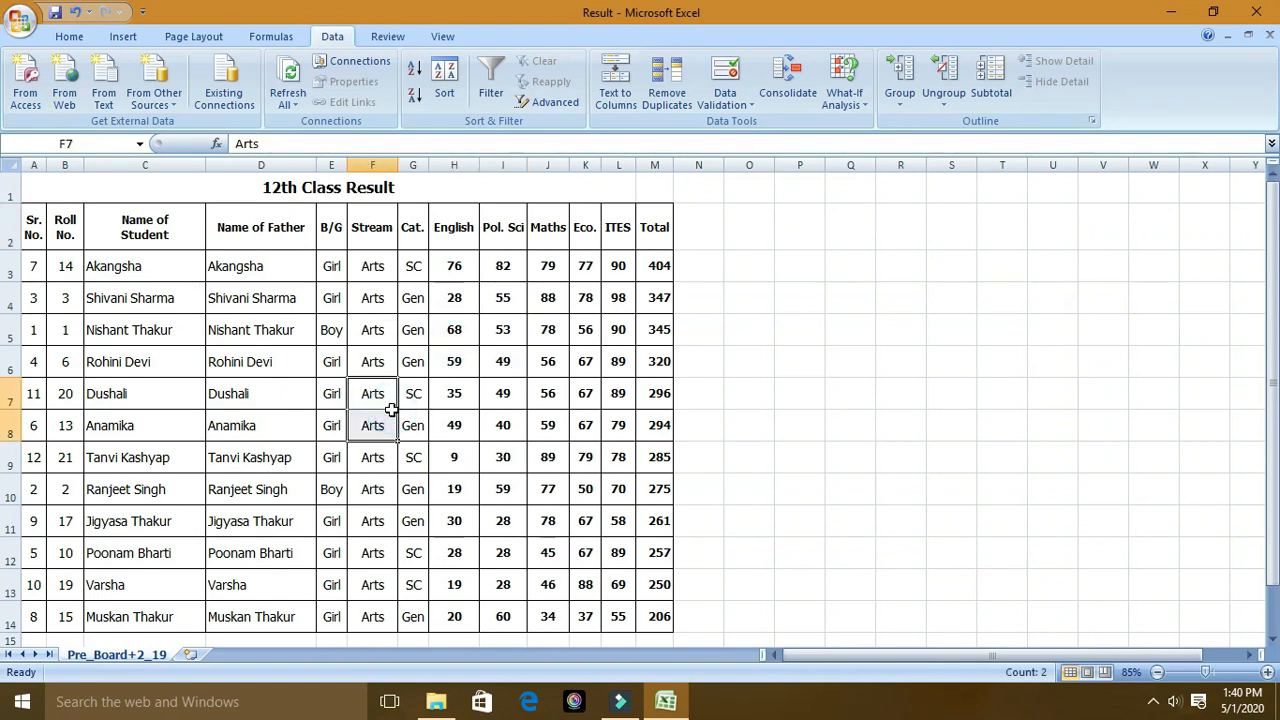